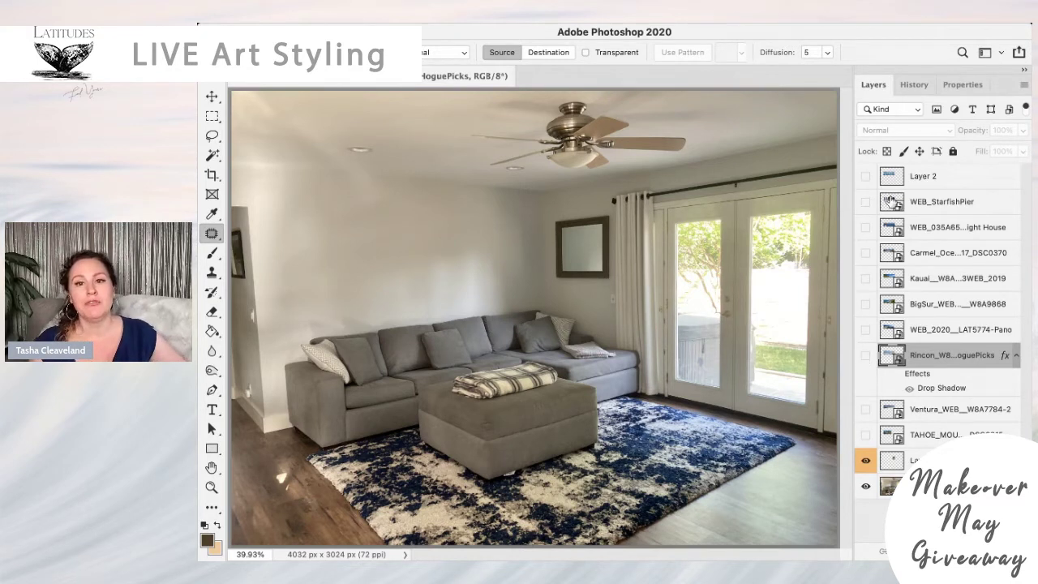
Toggle the ocean-water artwork on Layer 2 to compare it with the bare wall above the sofa, leaving it hidden.
{"action": "left_click", "coordinate": [865, 176]}
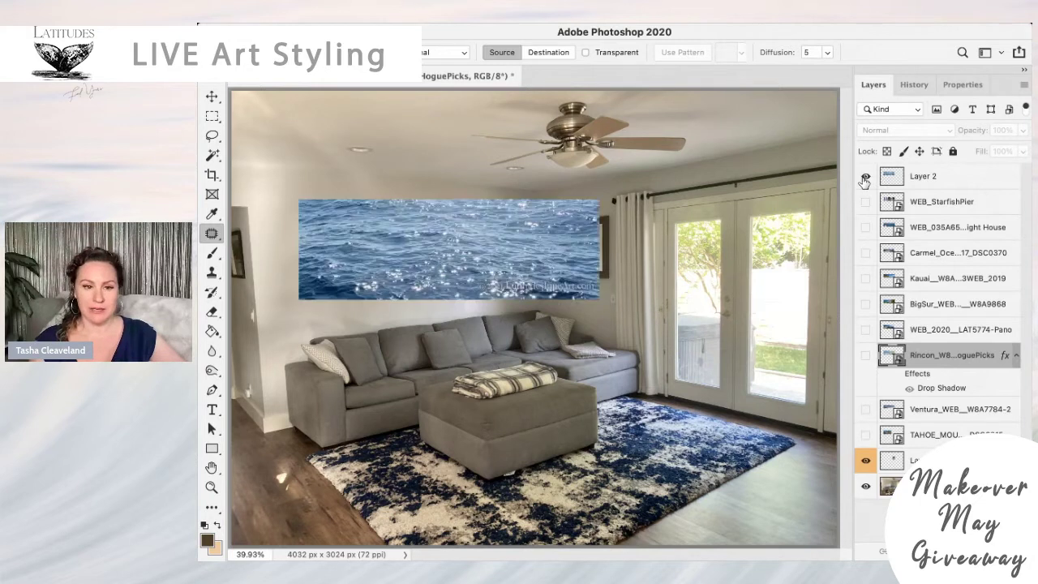
{"action": "left_click", "coordinate": [865, 178]}
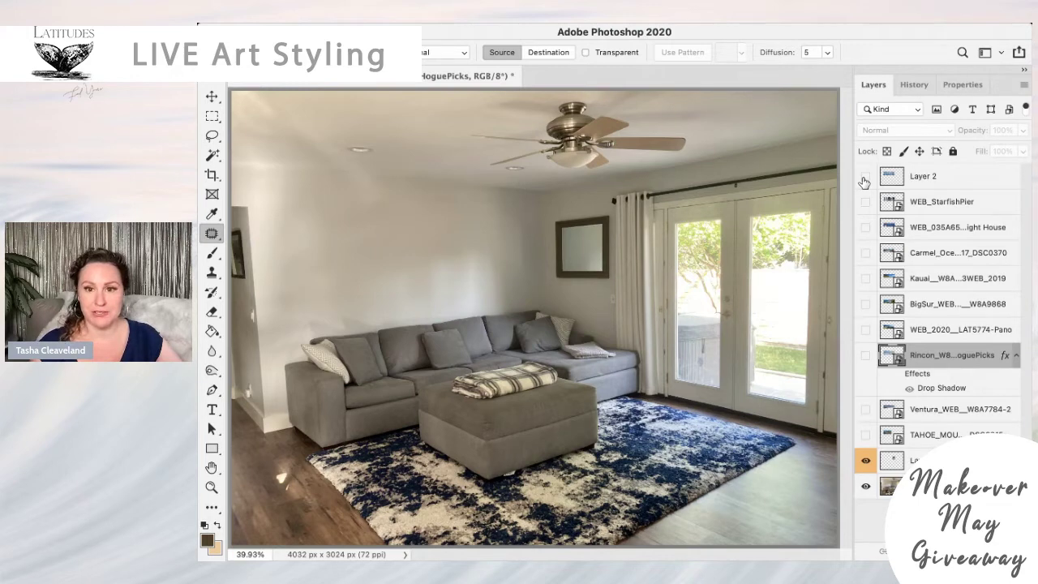
{"action": "left_click", "coordinate": [865, 177]}
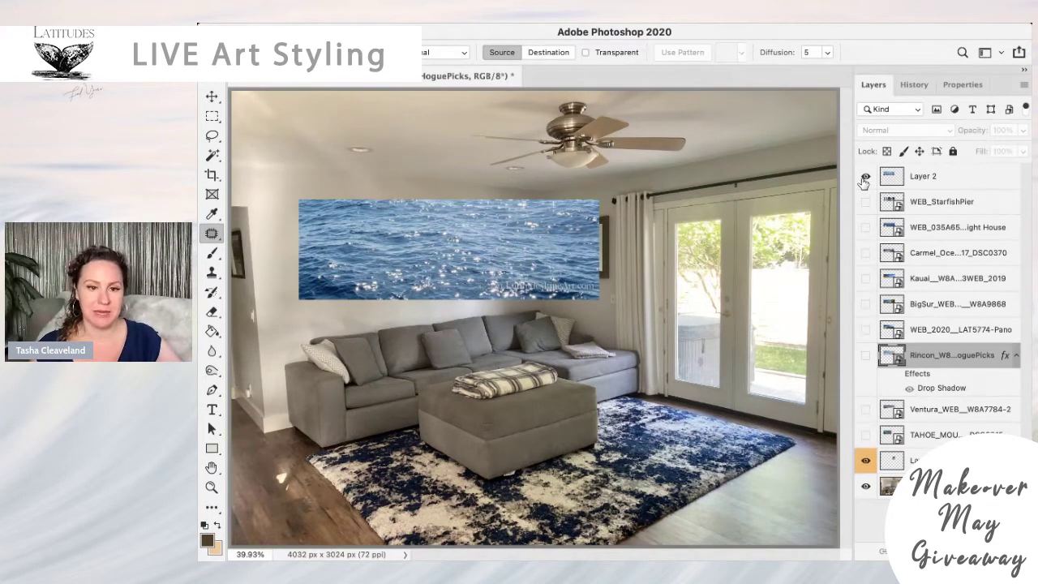
{"action": "left_click", "coordinate": [866, 176]}
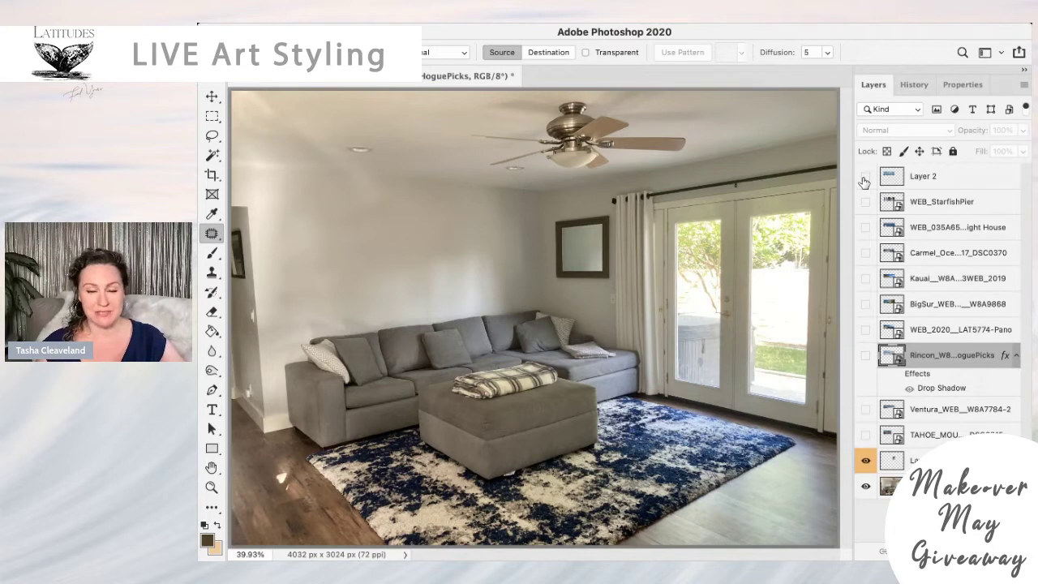
{"action": "left_click", "coordinate": [866, 176]}
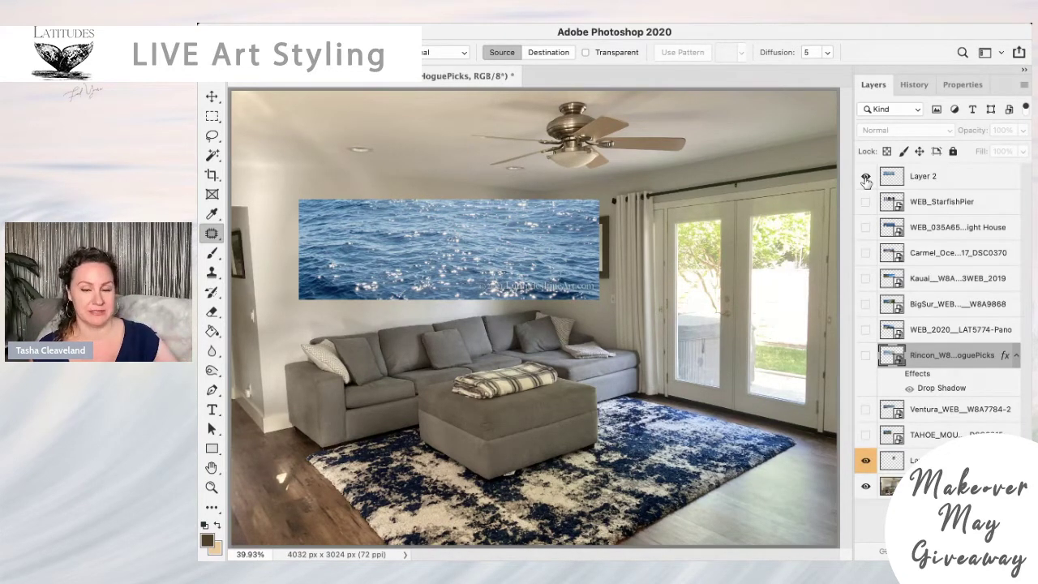
{"action": "left_click", "coordinate": [865, 178]}
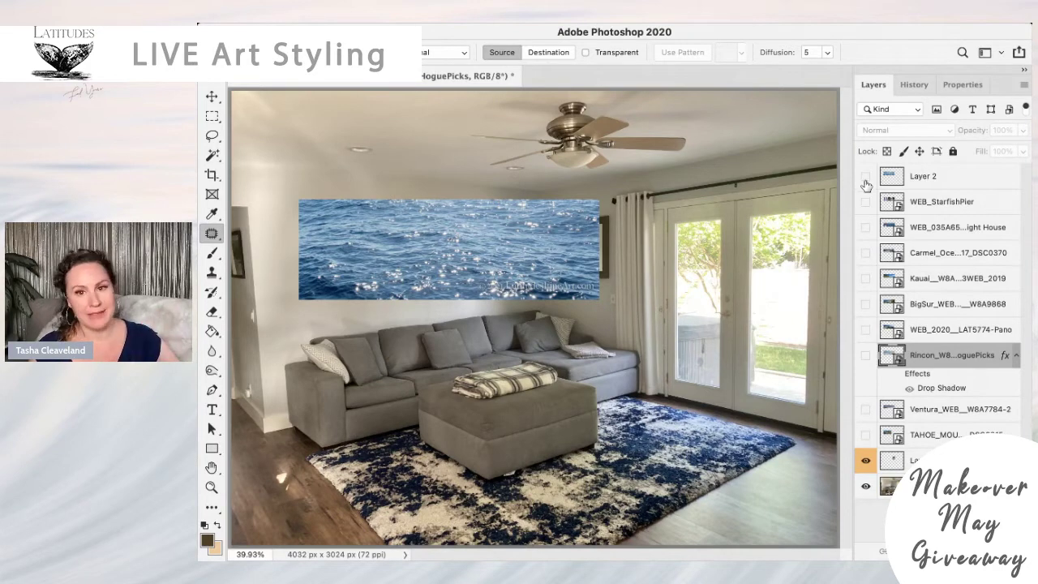
Preview the StarfishPier, Light House and Carmel artworks one at a time on the wall above the sofa.
{"action": "left_click", "coordinate": [865, 202]}
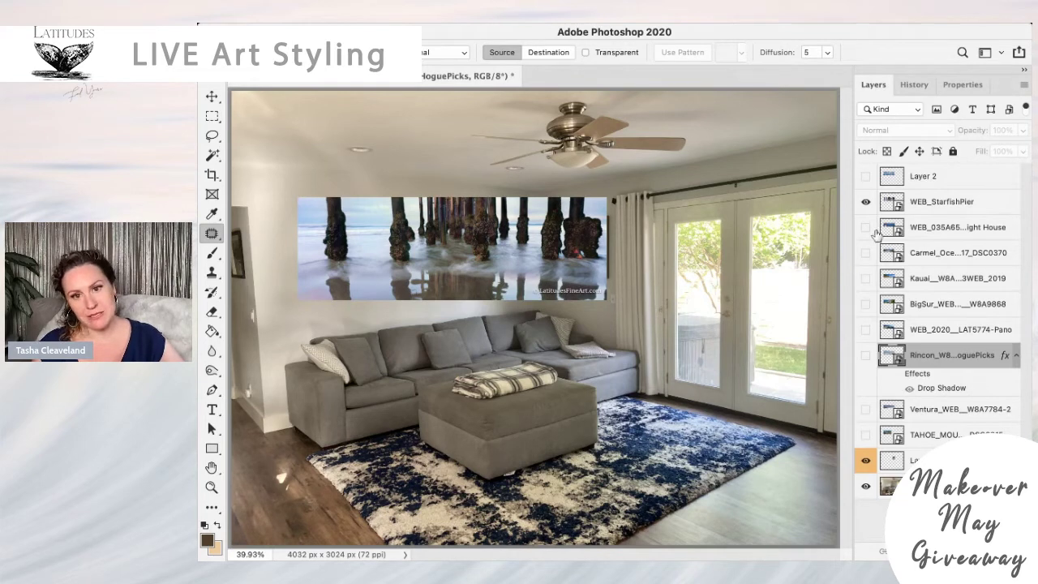
{"action": "left_click", "coordinate": [865, 202]}
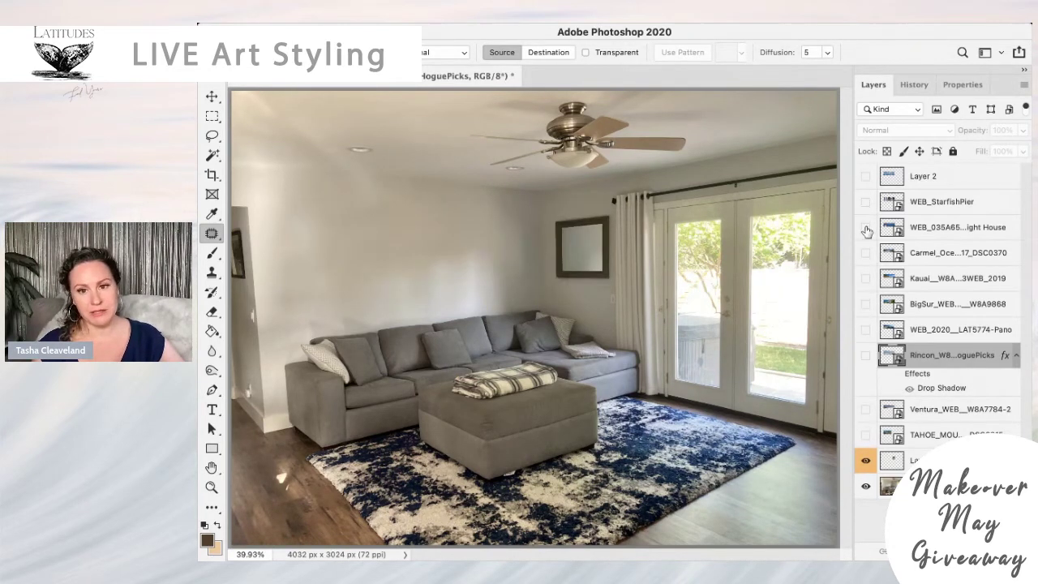
{"action": "left_click", "coordinate": [865, 228]}
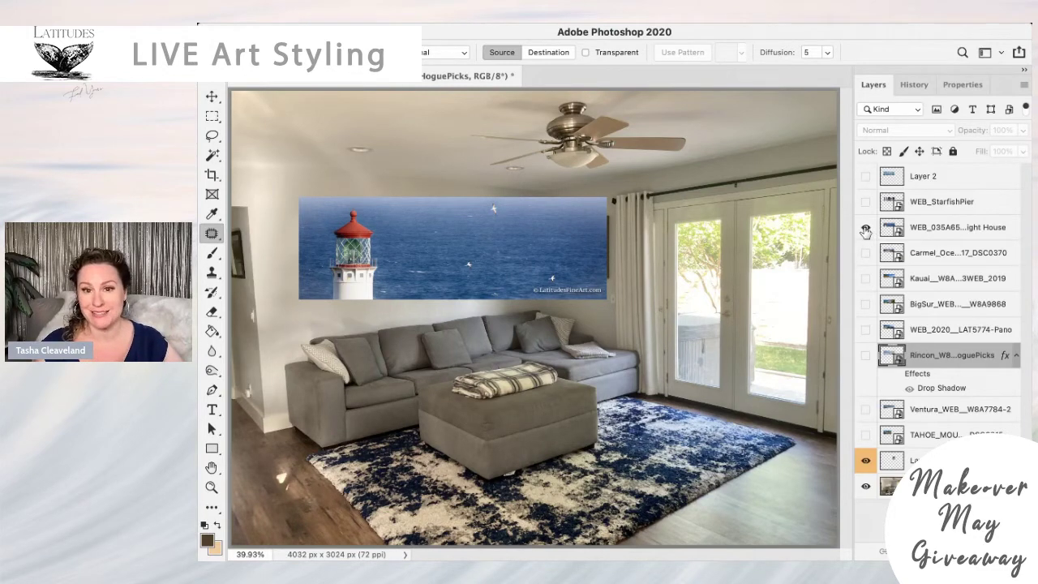
{"action": "left_click", "coordinate": [866, 229]}
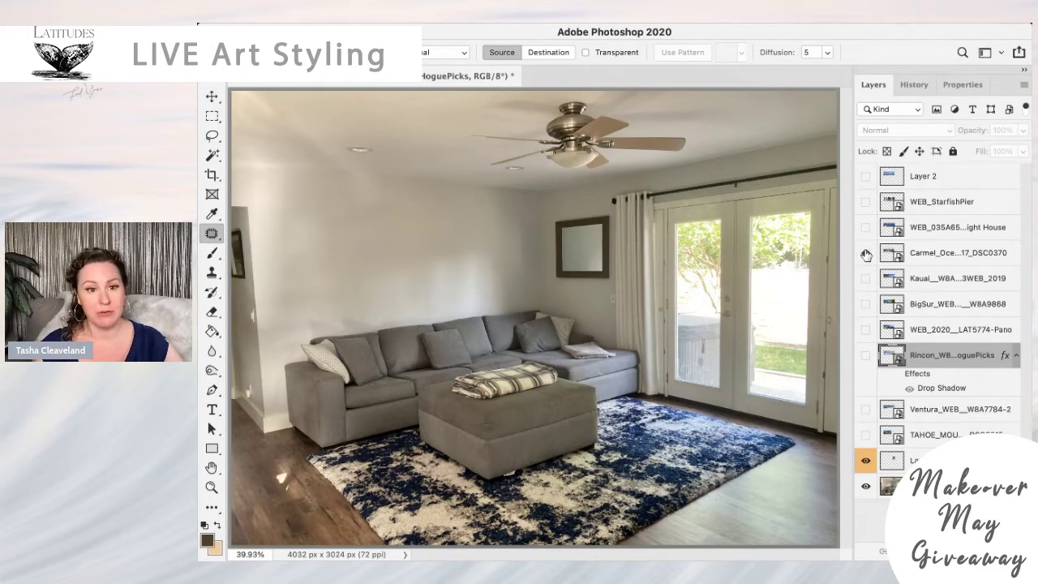
{"action": "left_click", "coordinate": [866, 252]}
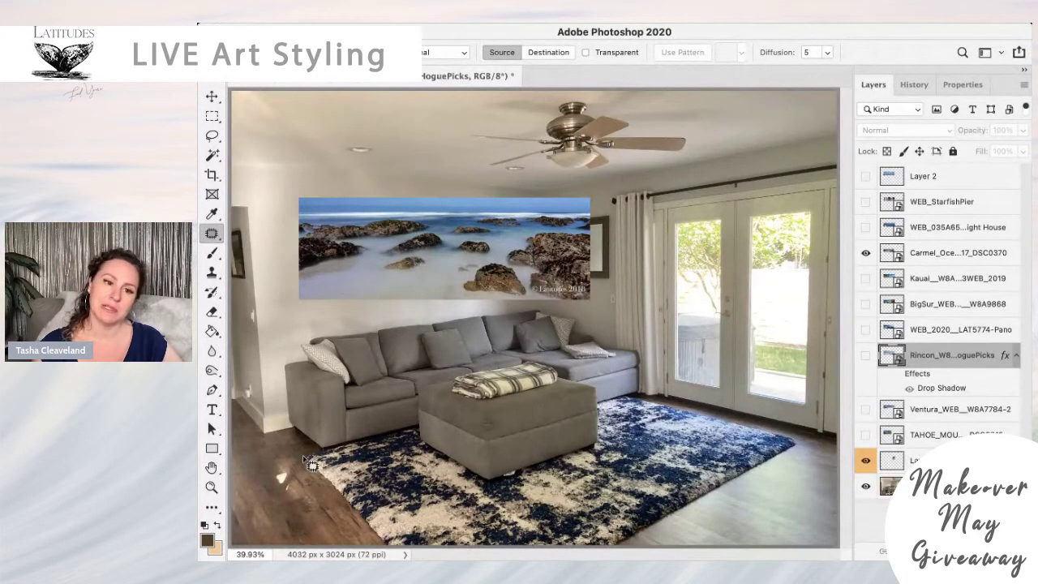
{"action": "left_click", "coordinate": [865, 253]}
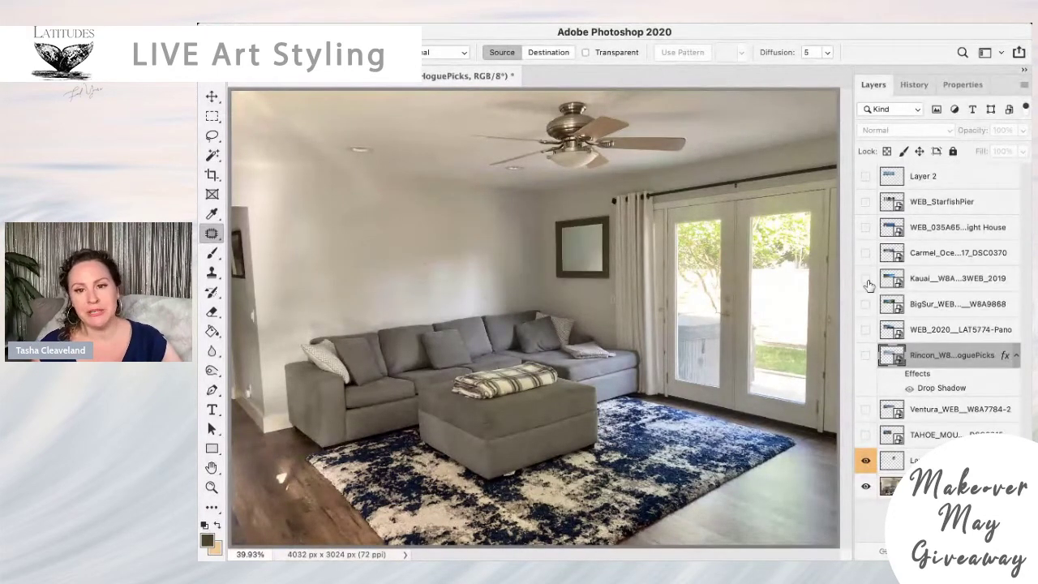
Preview the Kauai, BigSur and WEB_2020__LAT5774-Pano artworks one at a time on the wall above the sofa.
{"action": "left_click", "coordinate": [865, 279]}
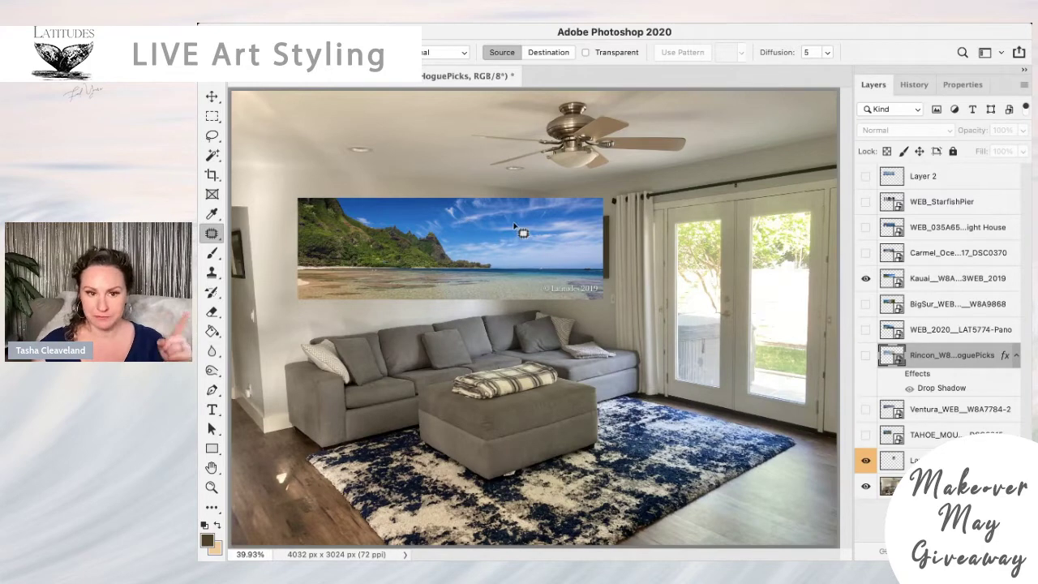
{"action": "left_click", "coordinate": [865, 278]}
{"action": "left_click", "coordinate": [866, 304]}
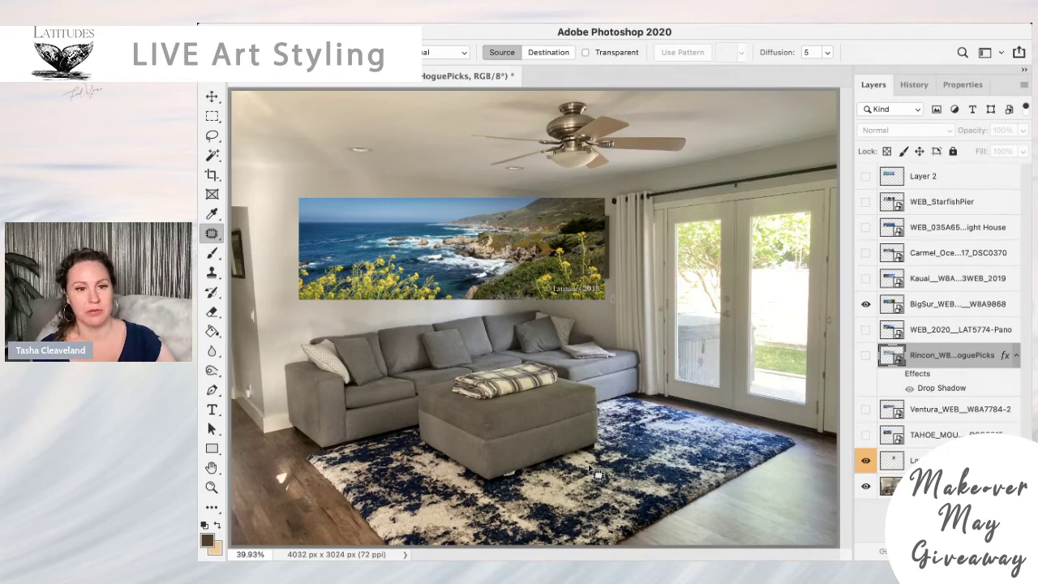
{"action": "left_click", "coordinate": [865, 304]}
{"action": "left_click", "coordinate": [865, 330]}
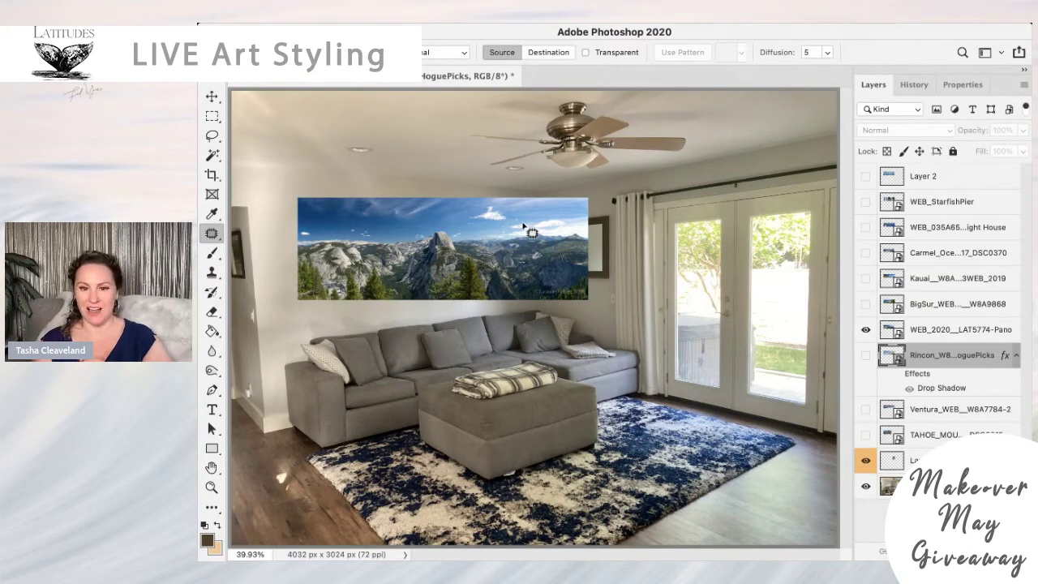
{"action": "left_click", "coordinate": [865, 329]}
Preview the Rincon, Ventura and TAHOE artworks one at a time on the wall, leaving all of them hidden.
{"action": "left_click", "coordinate": [865, 355]}
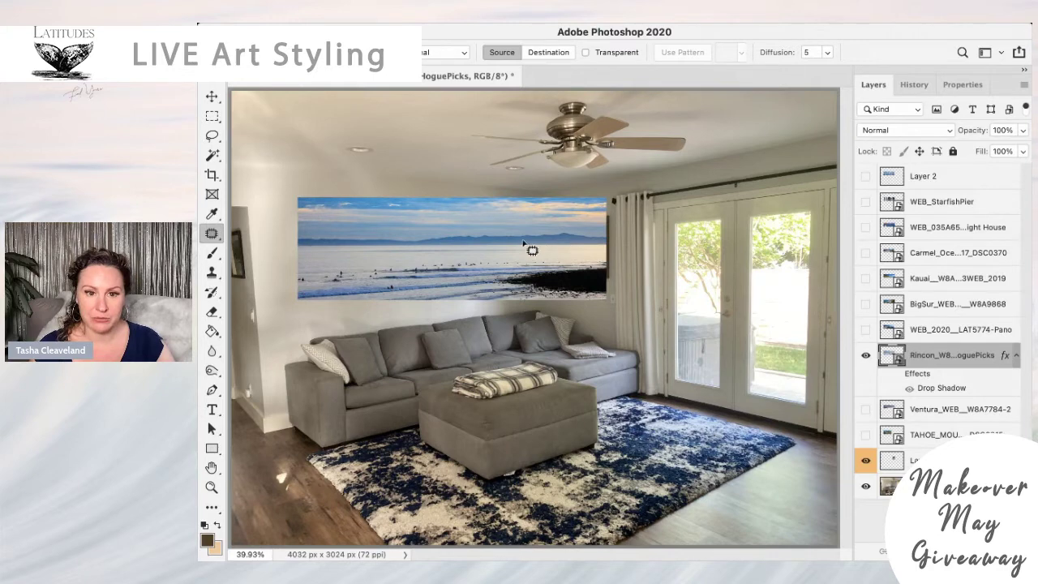
{"action": "left_click", "coordinate": [865, 357]}
{"action": "left_click", "coordinate": [865, 409]}
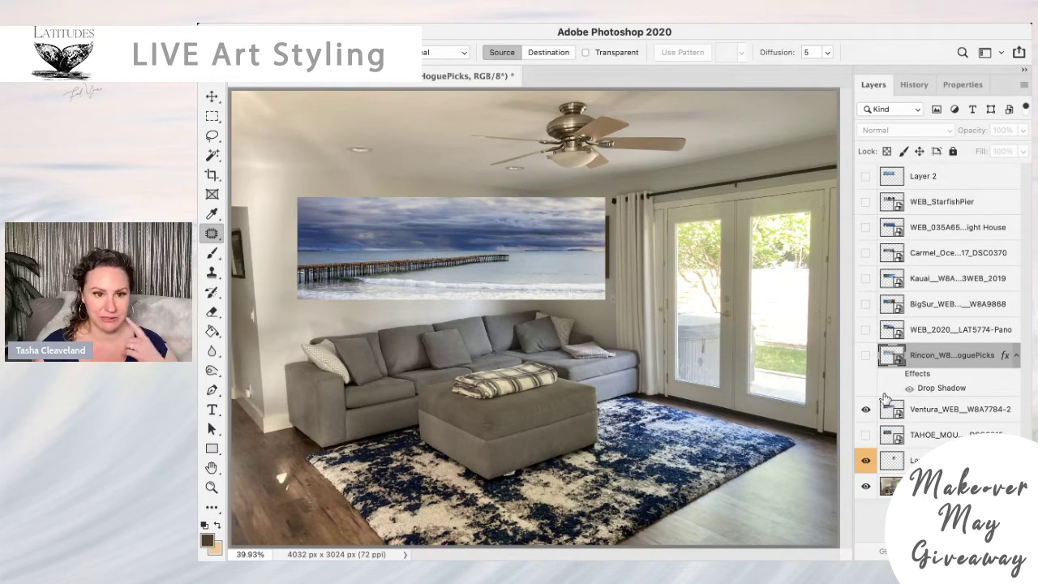
{"action": "left_click", "coordinate": [865, 410]}
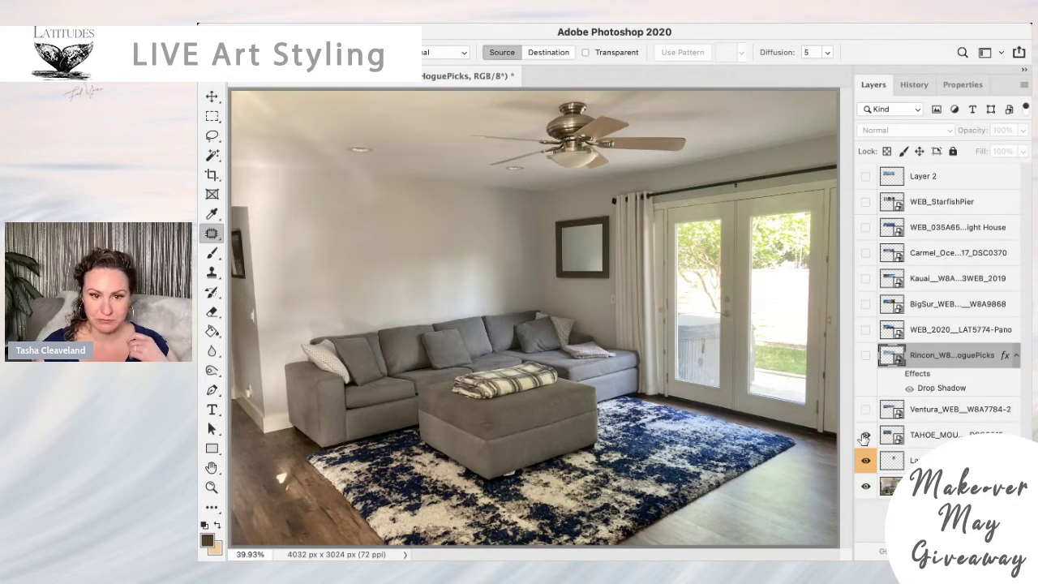
{"action": "left_click", "coordinate": [865, 435]}
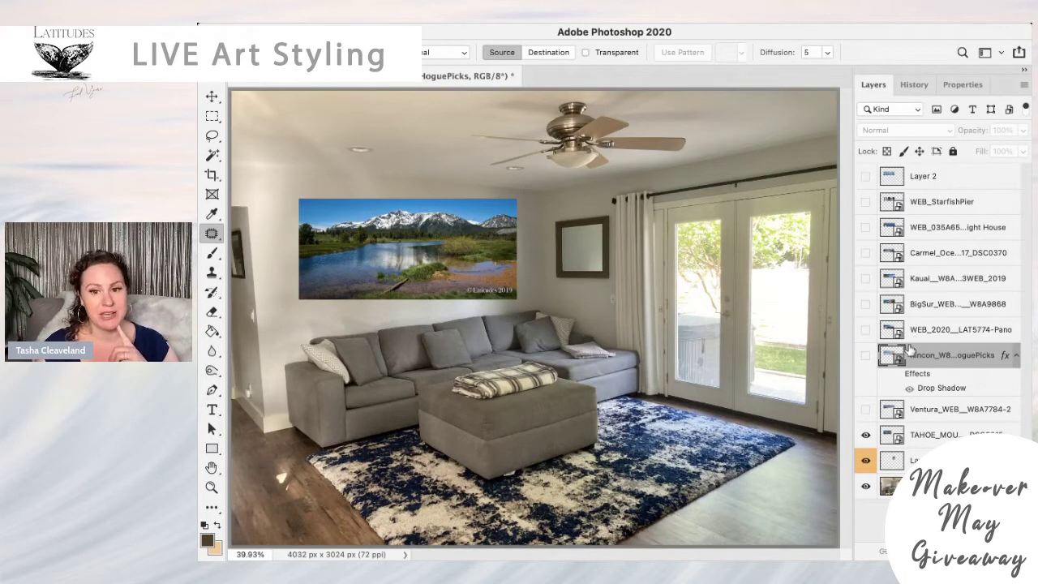
{"action": "left_click", "coordinate": [865, 439]}
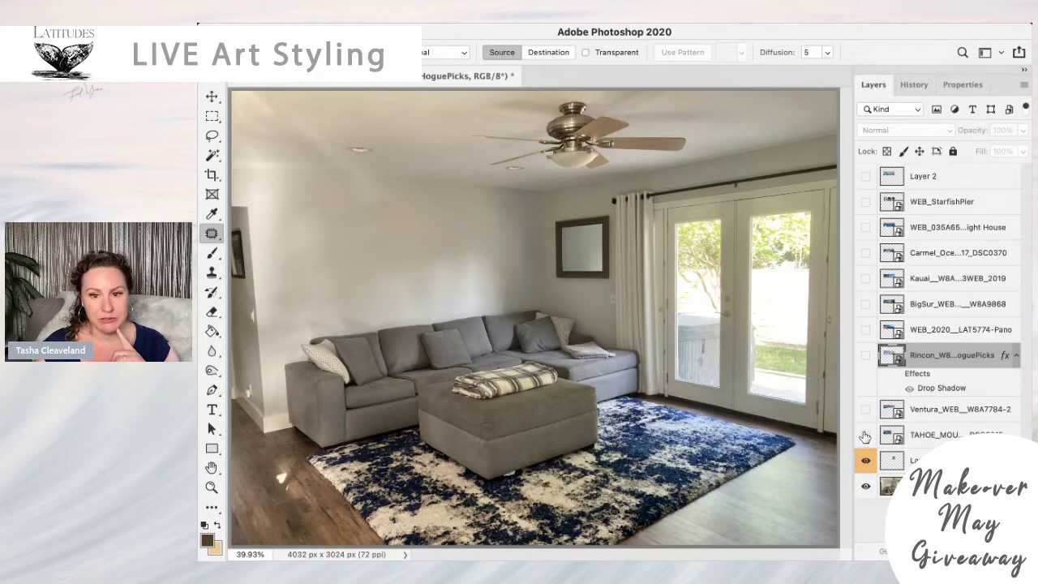
Show the Ventura and WEB_2020__LAT5774-Pano layers and move them to the top of the layer stack, with Ventura uppermost.
{"action": "left_click", "coordinate": [865, 409]}
{"action": "left_click_drag", "start_coordinate": [932, 411], "coordinate": [924, 170]}
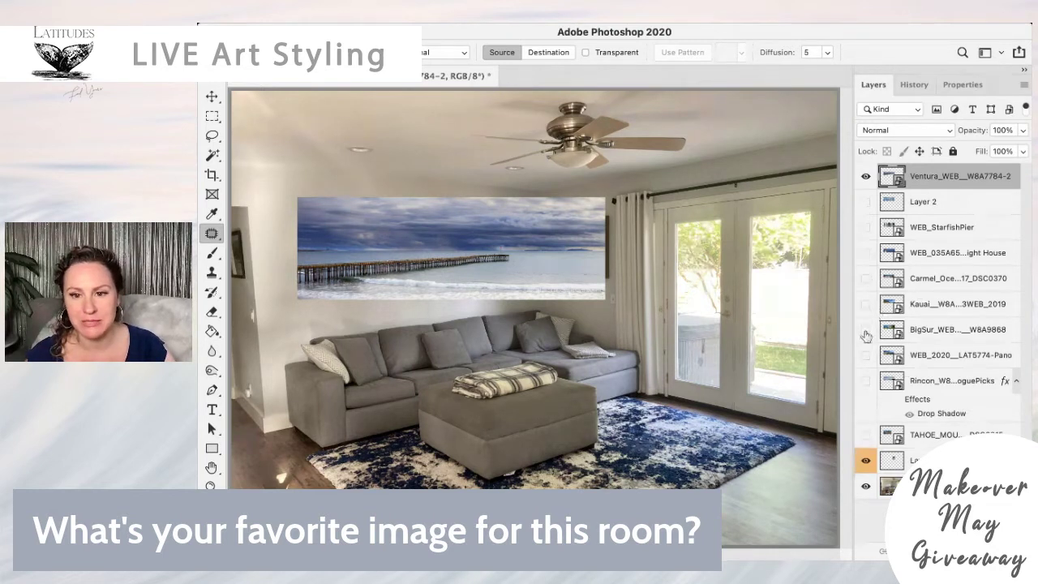
{"action": "left_click", "coordinate": [866, 355]}
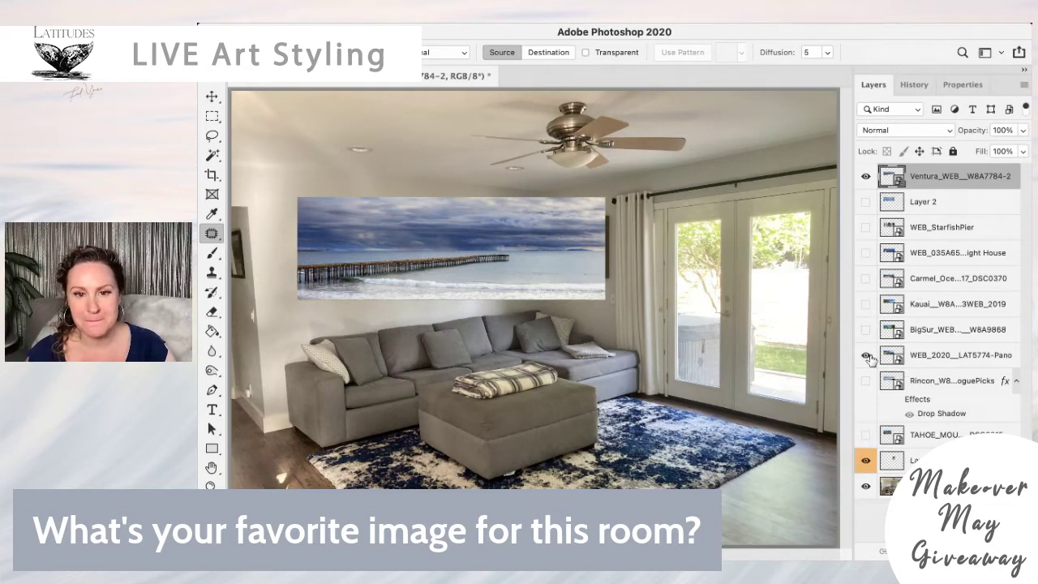
{"action": "left_click_drag", "start_coordinate": [957, 356], "coordinate": [949, 189]}
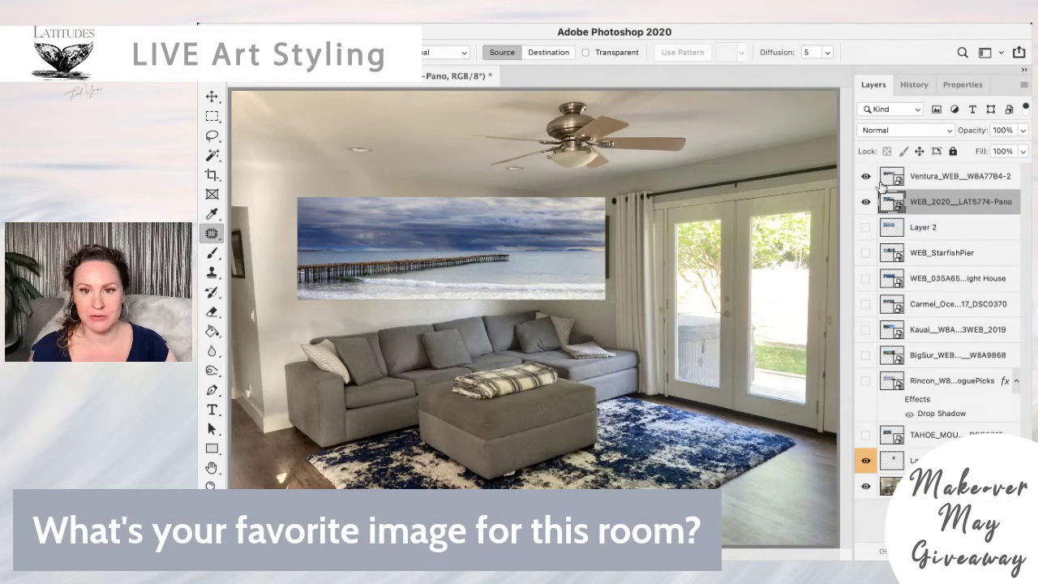
Show only the Rincon artwork on the wall and move its layer directly beneath WEB_2020__LAT5774-Pano.
{"action": "left_click", "coordinate": [866, 176]}
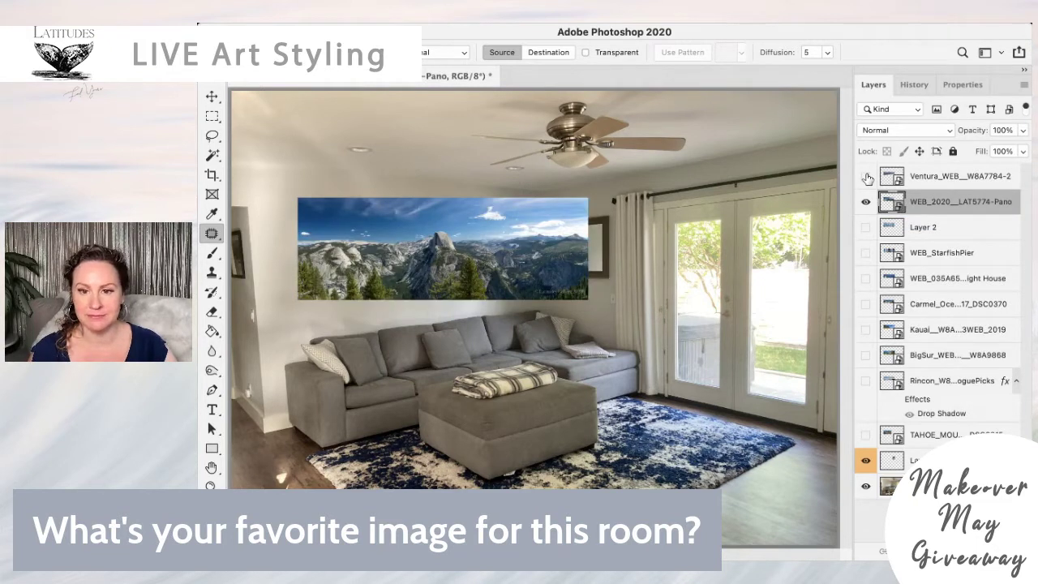
{"action": "left_click", "coordinate": [866, 381]}
{"action": "left_click", "coordinate": [865, 202]}
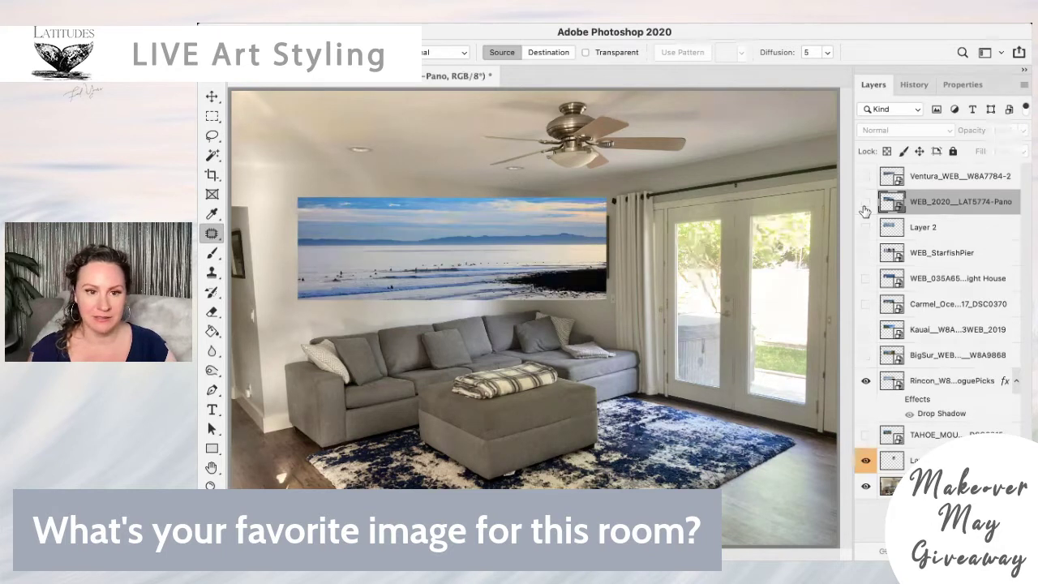
{"action": "left_click_drag", "start_coordinate": [944, 381], "coordinate": [941, 216]}
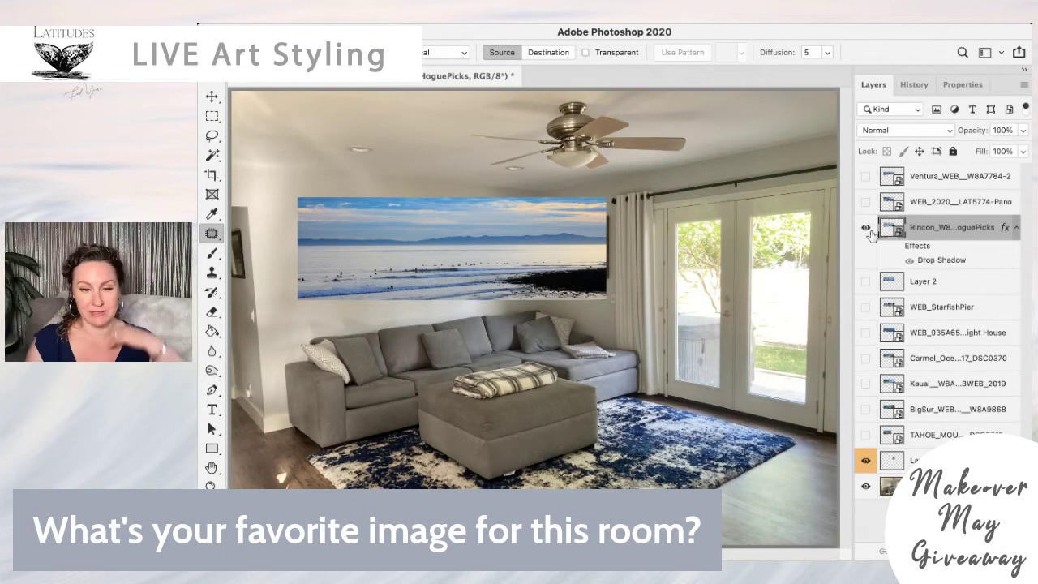
Compare the Ventura, Rincon and WEB_2020__LAT5774-Pano artworks with the bare wall, leaving only the Pano artwork shown.
{"action": "left_click", "coordinate": [864, 178]}
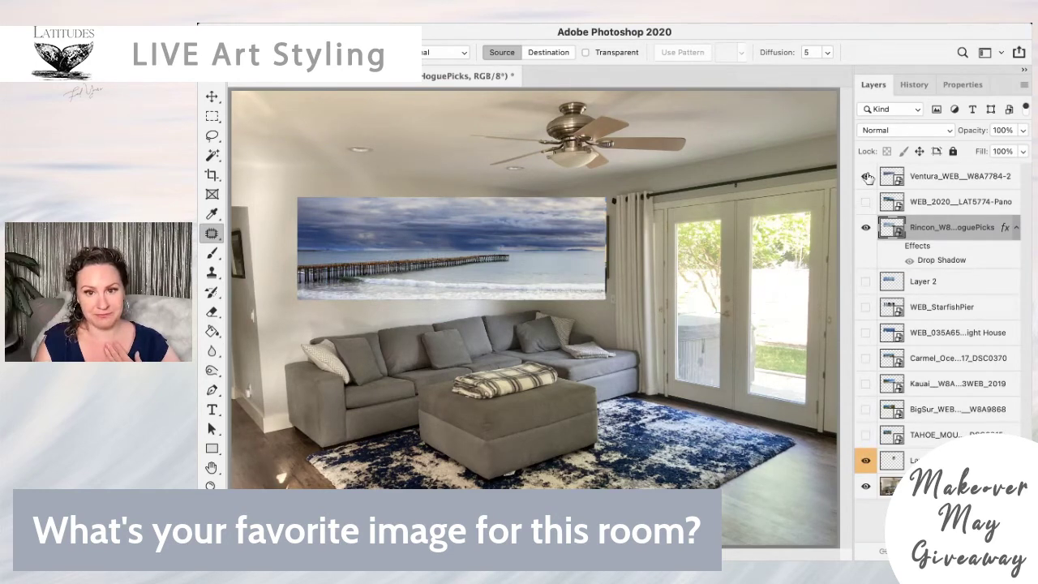
{"action": "left_click", "coordinate": [865, 177]}
{"action": "left_click", "coordinate": [866, 202]}
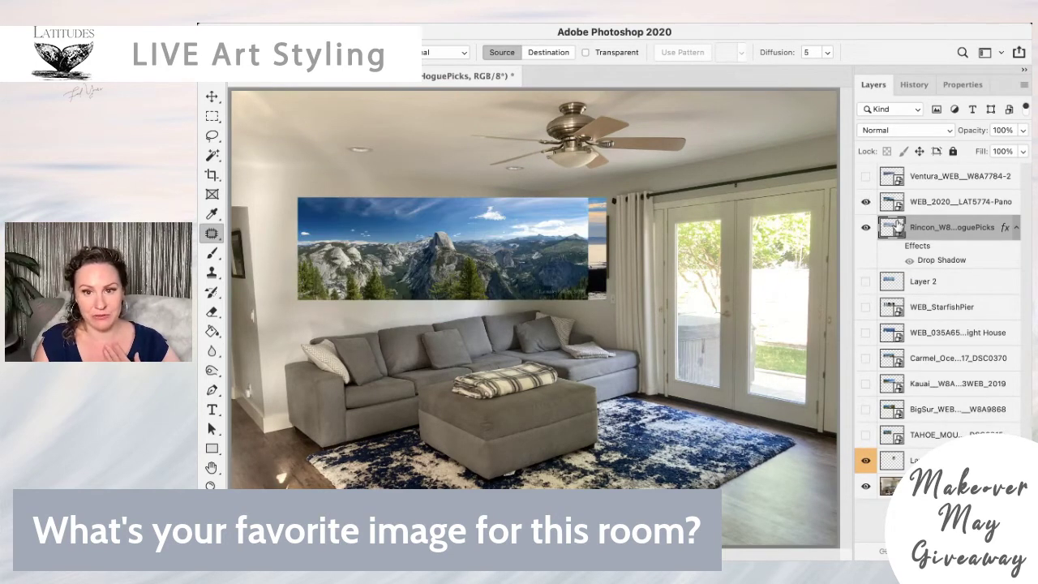
{"action": "left_click", "coordinate": [866, 228]}
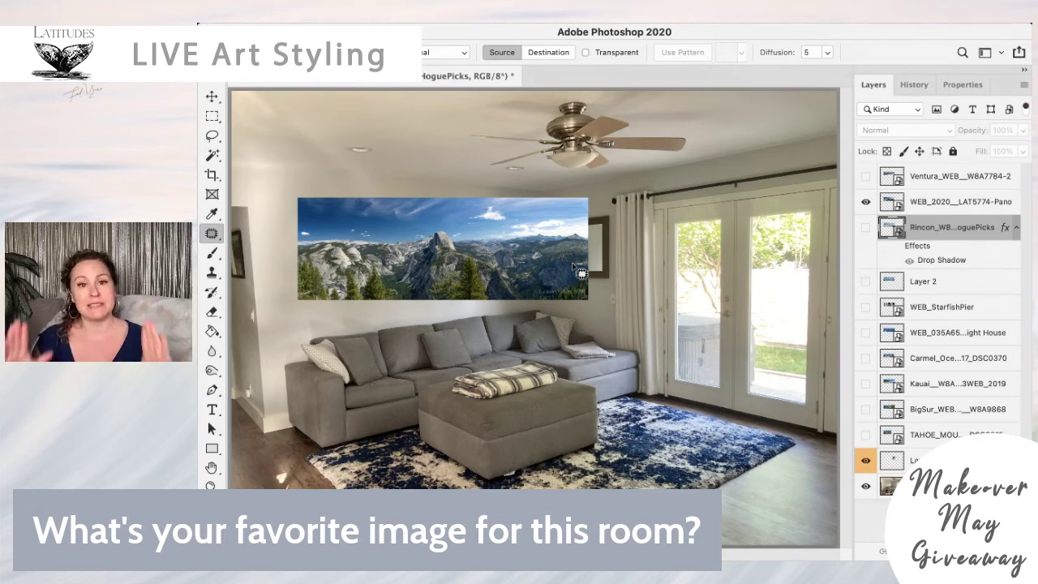
{"action": "left_click", "coordinate": [865, 202]}
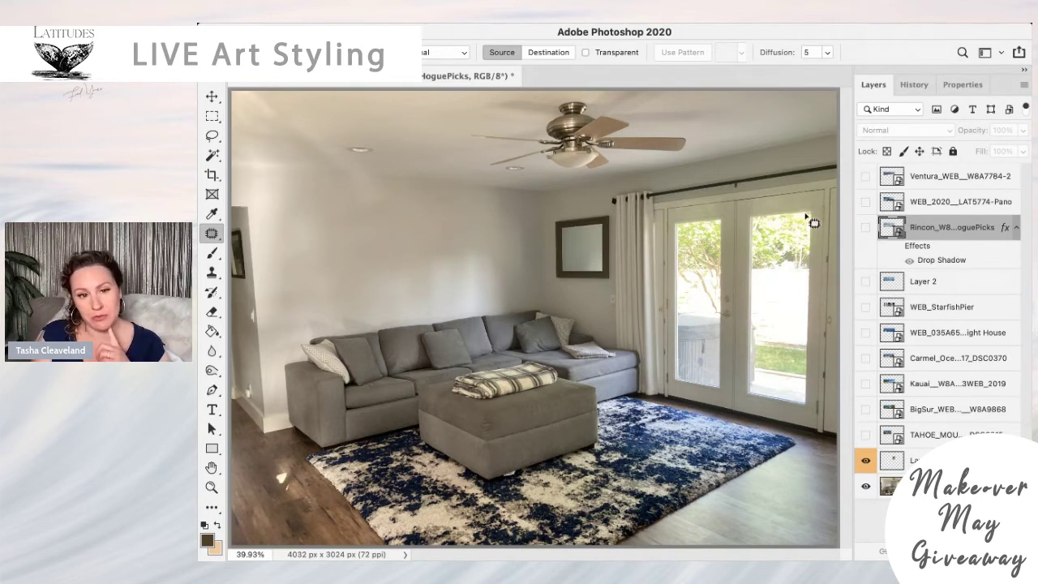
{"action": "left_click", "coordinate": [865, 202]}
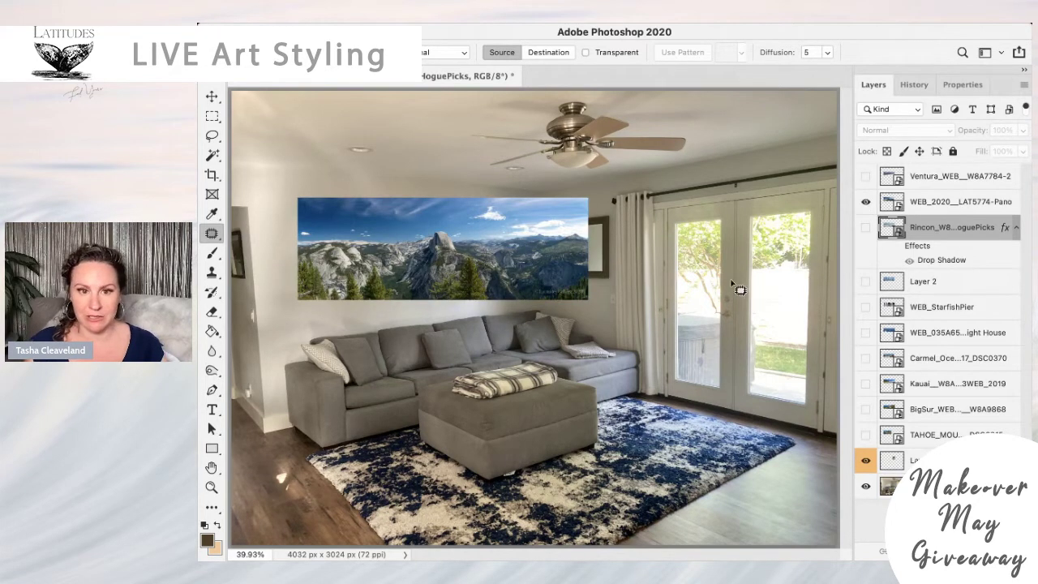
Put the WEB_2020__LAT5774-Pano artwork into free transform and shift it slightly down and towards the room corner.
{"action": "left_click", "coordinate": [211, 96]}
{"action": "left_click", "coordinate": [433, 253]}
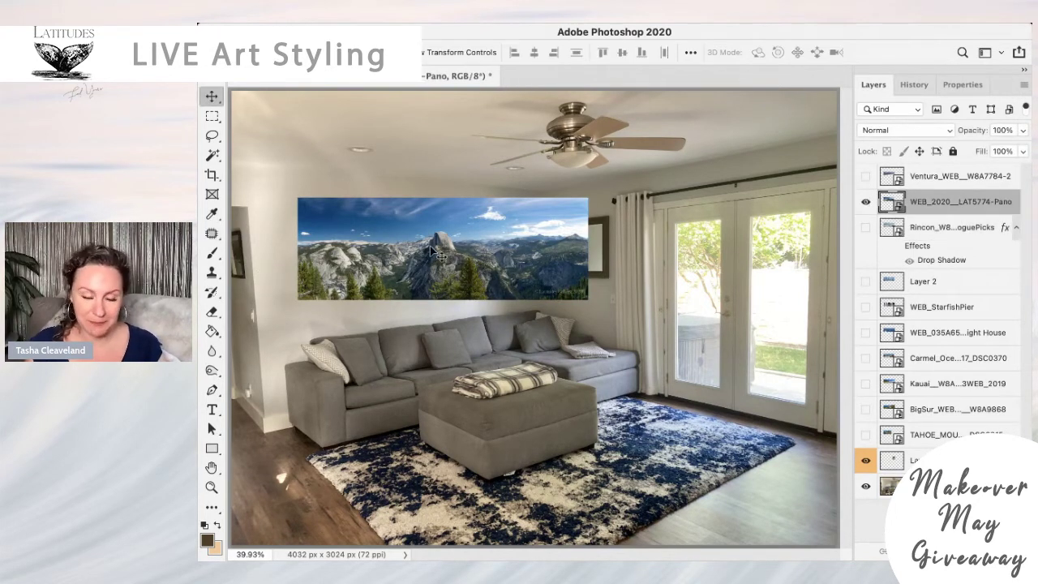
{"action": "key", "text": "ctrl+t"}
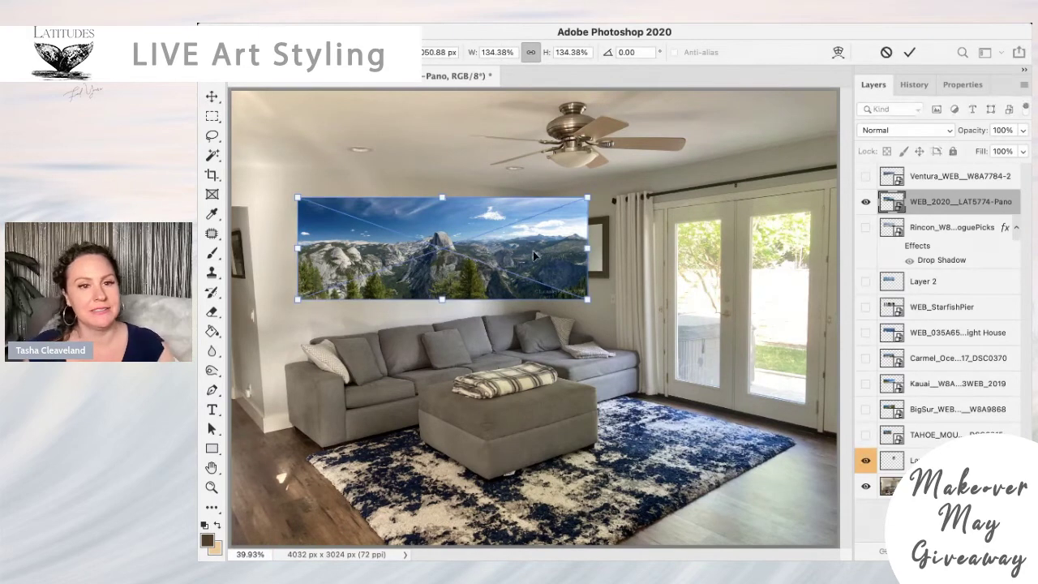
{"action": "left_click_drag", "start_coordinate": [533, 255], "coordinate": [540, 267]}
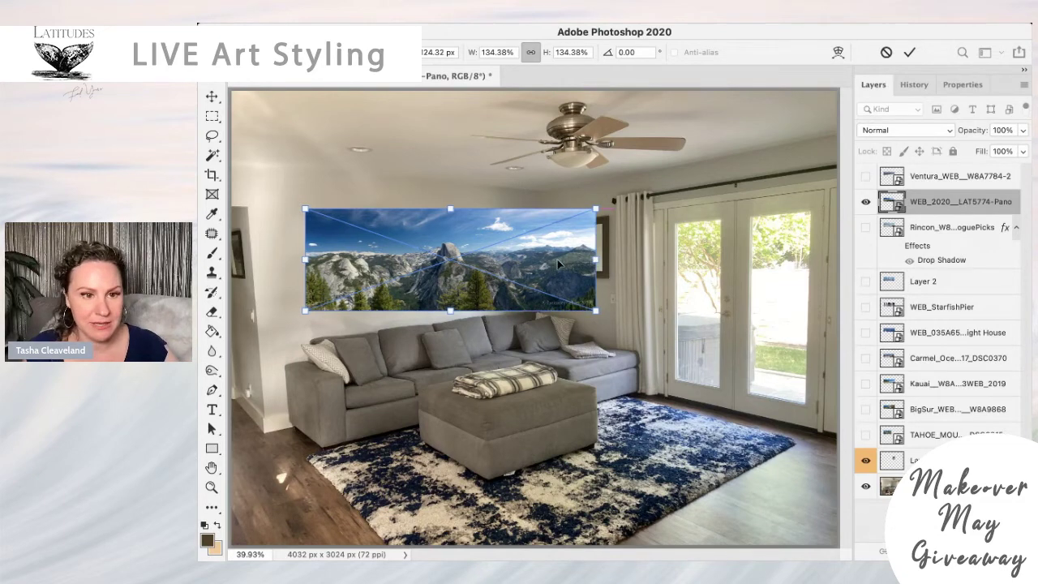
{"action": "left_click_drag", "start_coordinate": [553, 264], "coordinate": [559, 264]}
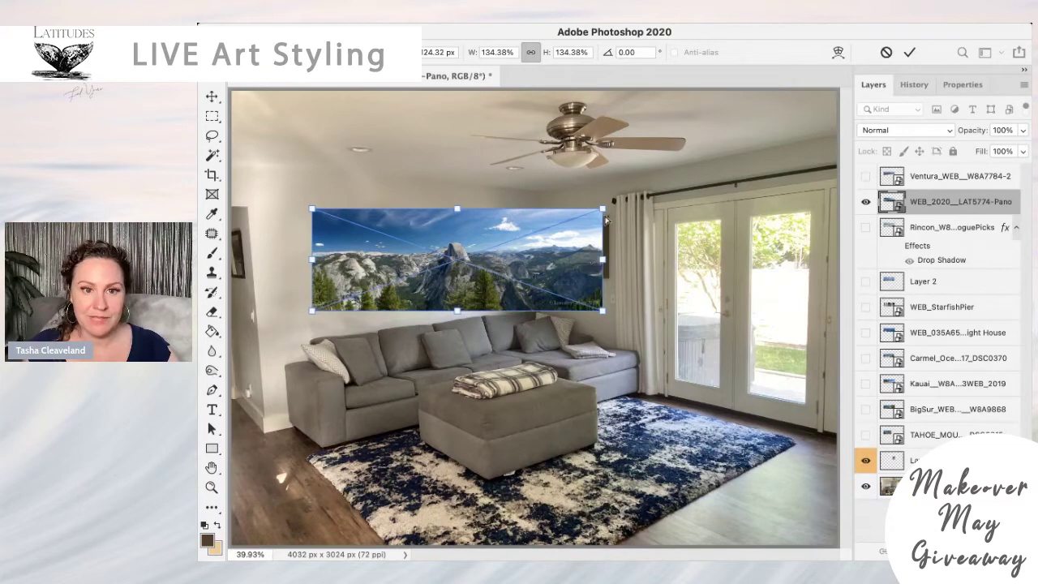
Distort the panorama's corners to about 95% width and 120% height, tapering it towards the room corner to follow the wall's perspective.
{"action": "left_click_drag", "start_coordinate": [603, 209], "coordinate": [528, 220]}
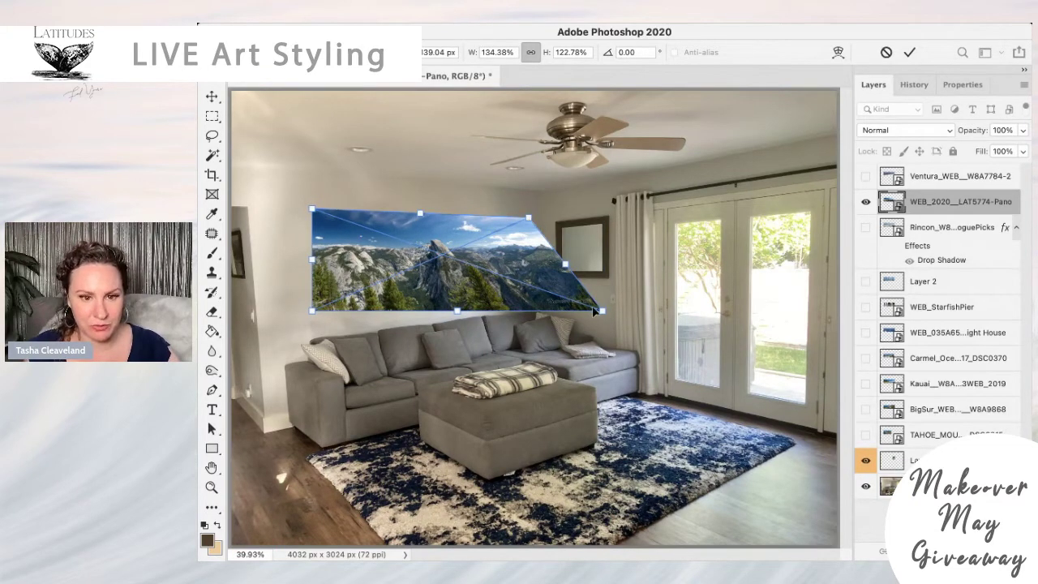
{"action": "left_click_drag", "start_coordinate": [602, 309], "coordinate": [528, 289]}
{"action": "left_click_drag", "start_coordinate": [529, 218], "coordinate": [514, 222]}
{"action": "left_click_drag", "start_coordinate": [527, 289], "coordinate": [515, 293]}
{"action": "left_click_drag", "start_coordinate": [313, 210], "coordinate": [308, 218]}
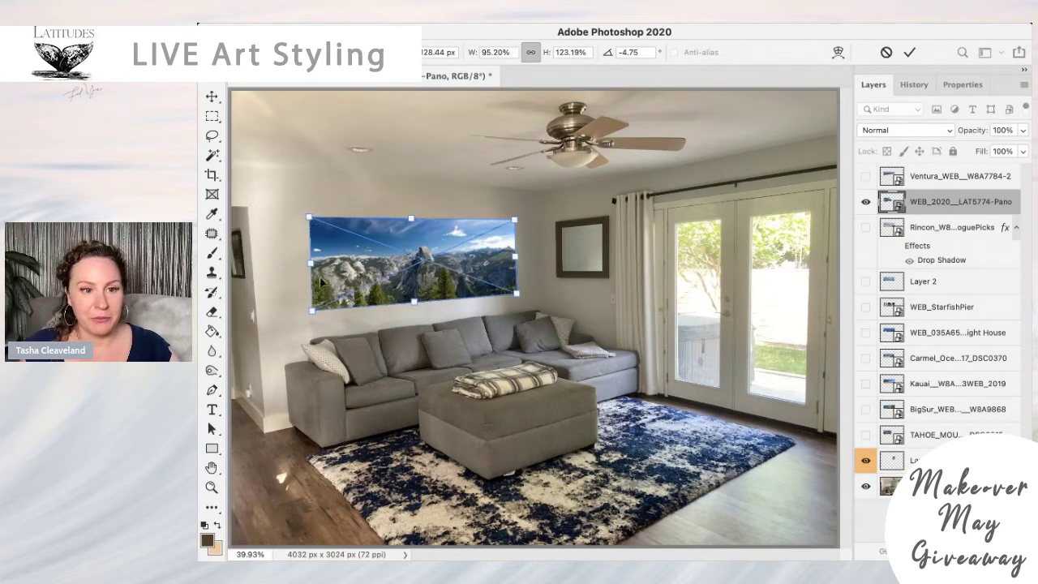
{"action": "left_click_drag", "start_coordinate": [312, 314], "coordinate": [319, 310]}
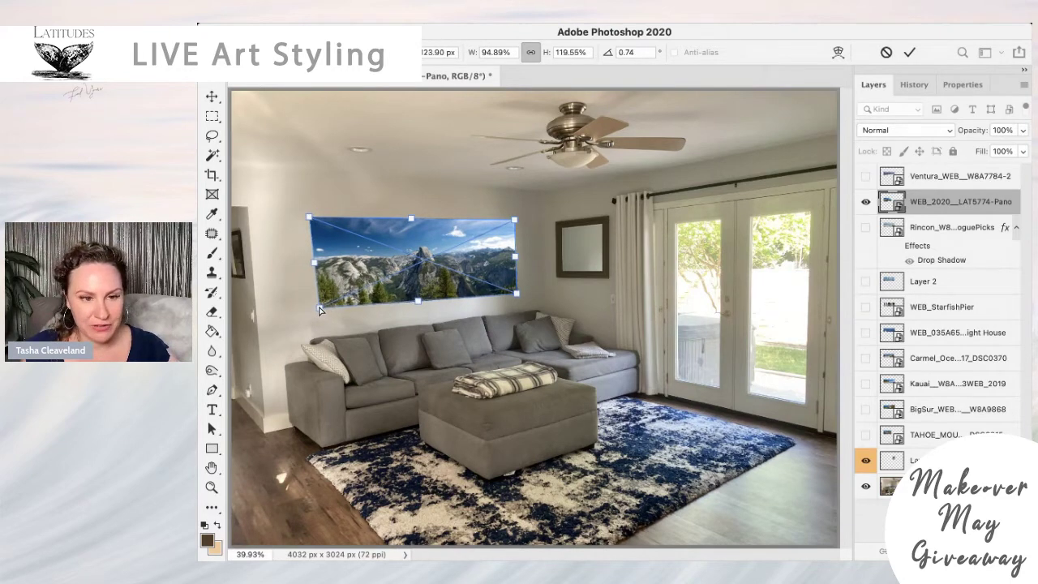
Refine the panorama's corners and upper edge to about 86% width and 105% height, keeping the wall's perspective.
{"action": "left_click_drag", "start_coordinate": [310, 217], "coordinate": [316, 220]}
{"action": "left_click_drag", "start_coordinate": [514, 220], "coordinate": [514, 223]}
{"action": "left_click_drag", "start_coordinate": [515, 295], "coordinate": [514, 293]}
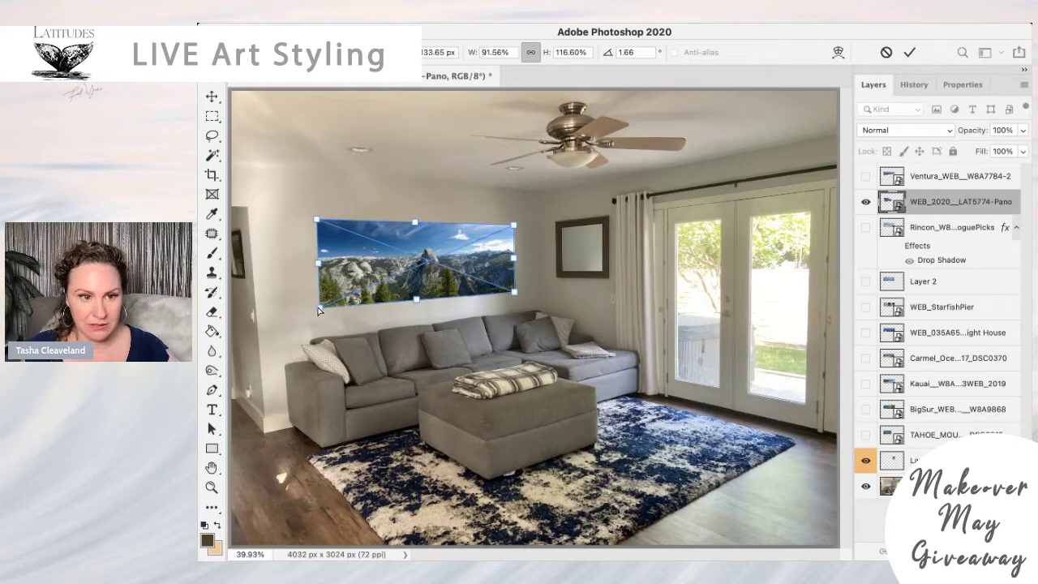
{"action": "left_click_drag", "start_coordinate": [319, 309], "coordinate": [329, 307]}
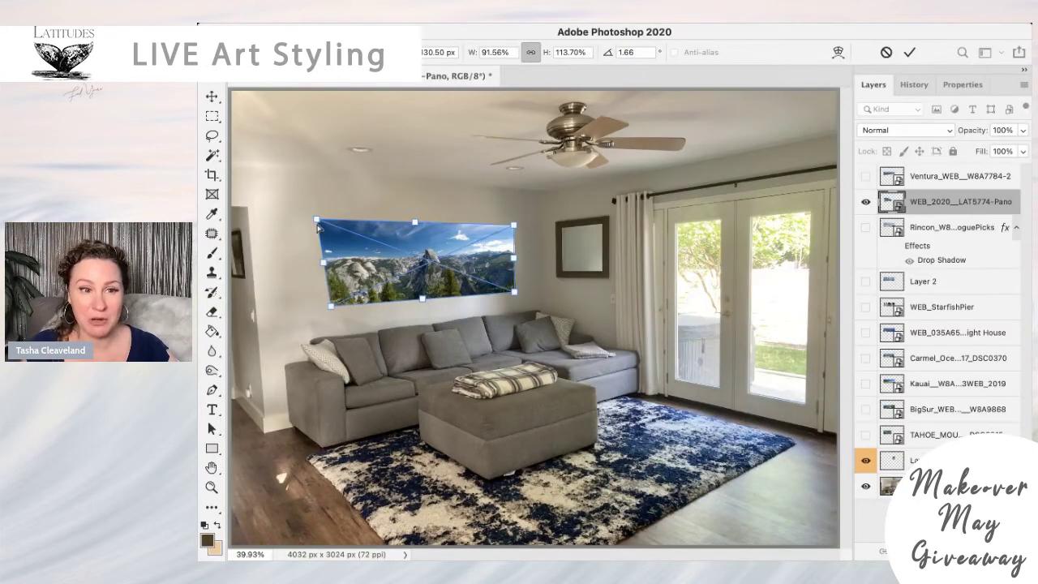
{"action": "left_click_drag", "start_coordinate": [319, 229], "coordinate": [329, 232]}
{"action": "left_click_drag", "start_coordinate": [420, 224], "coordinate": [421, 230]}
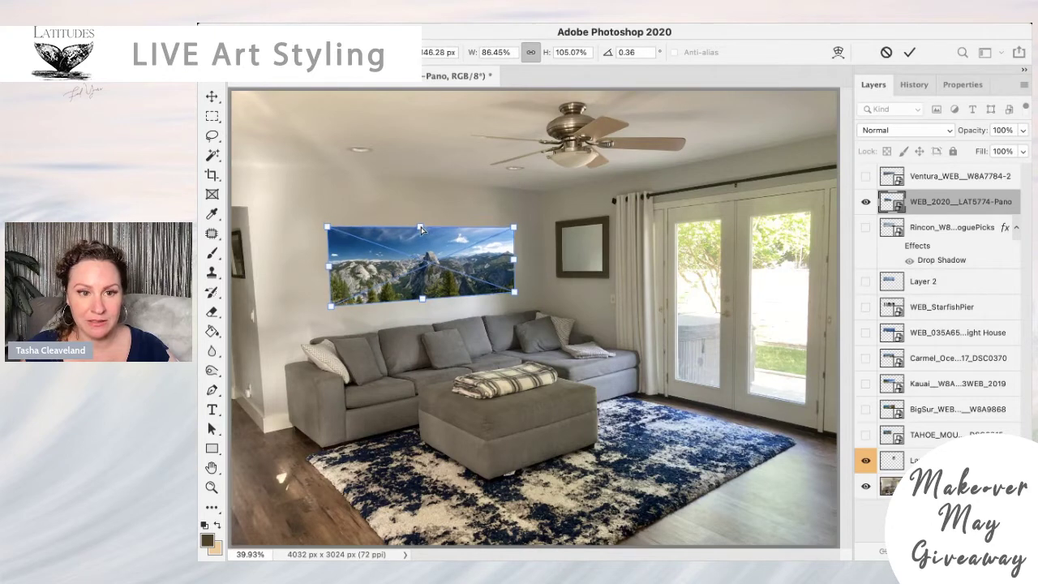
Shift the distorted panorama slightly away from the room corner above the sofa and apply the transform.
{"action": "left_click_drag", "start_coordinate": [433, 282], "coordinate": [428, 284]}
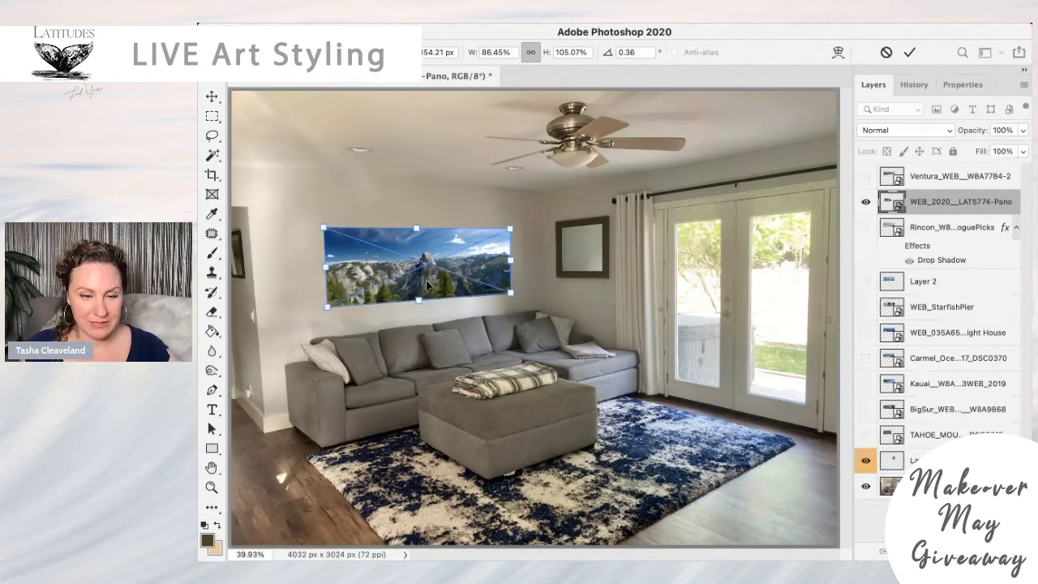
{"action": "key", "text": "Up"}
{"action": "key", "text": "Up"}
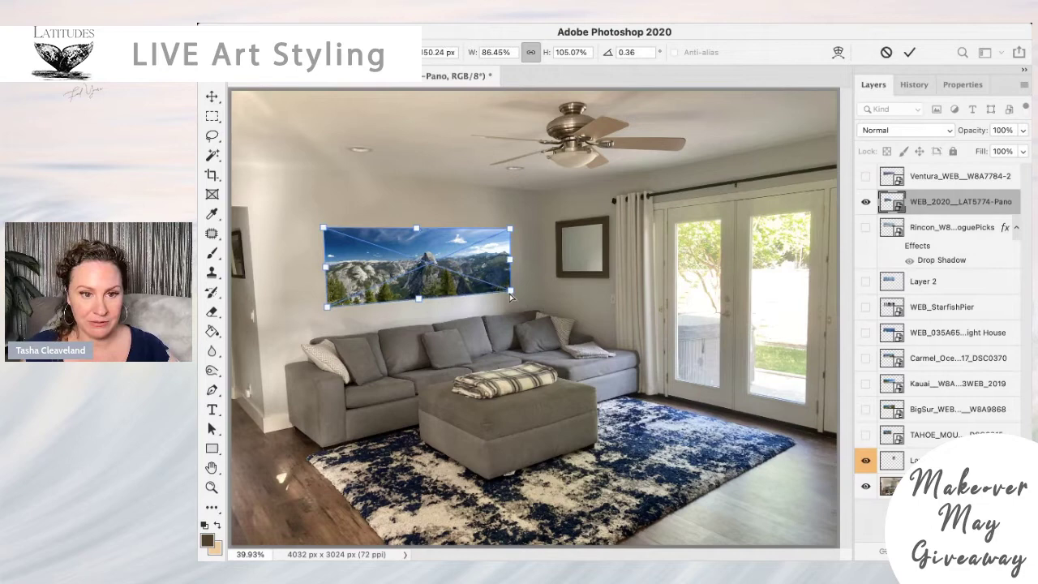
{"action": "left_click_drag", "start_coordinate": [511, 298], "coordinate": [511, 298]}
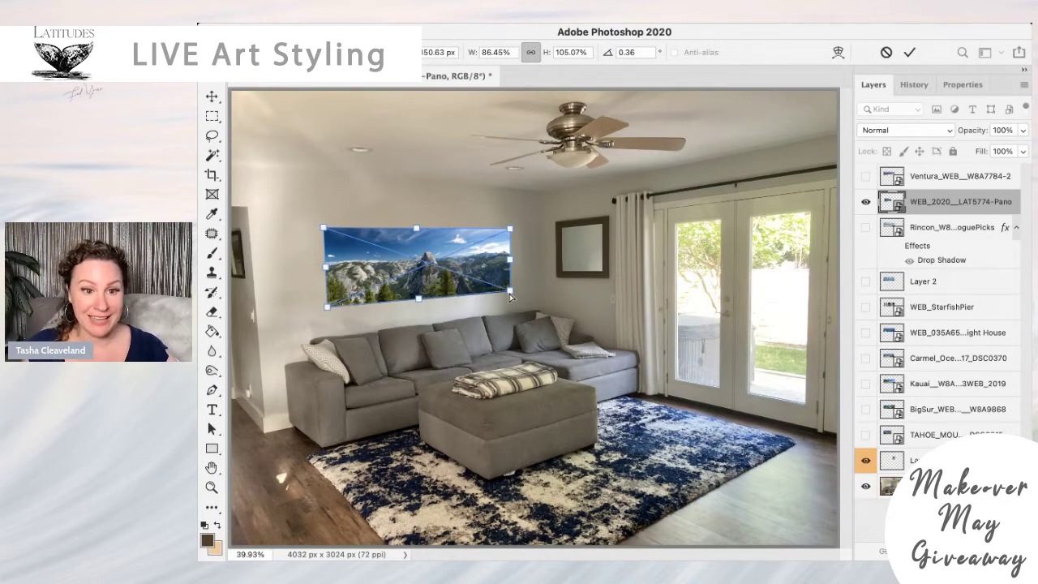
{"action": "key", "text": "Return"}
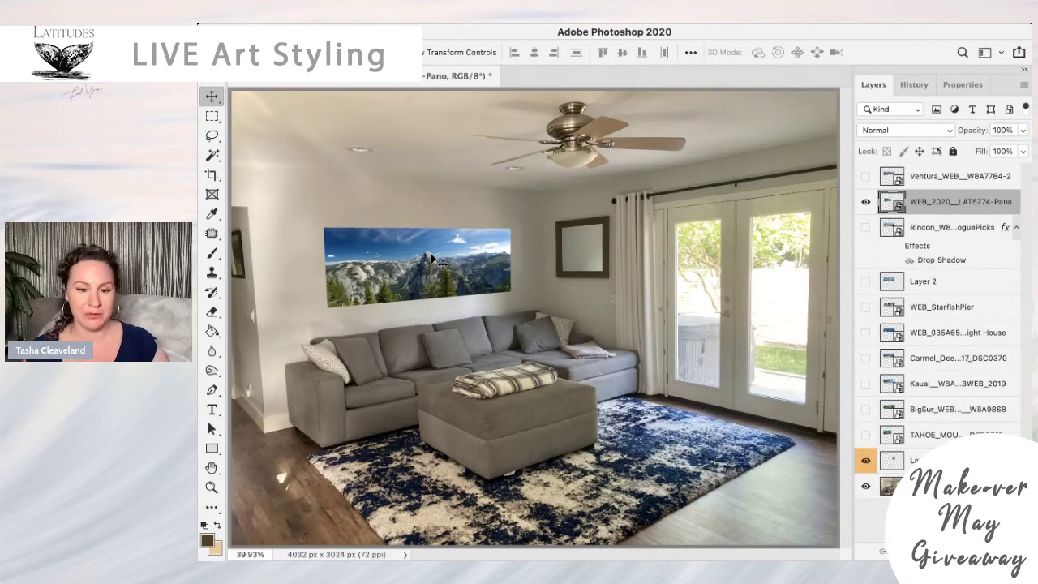
{"action": "key", "text": "ctrl+t"}
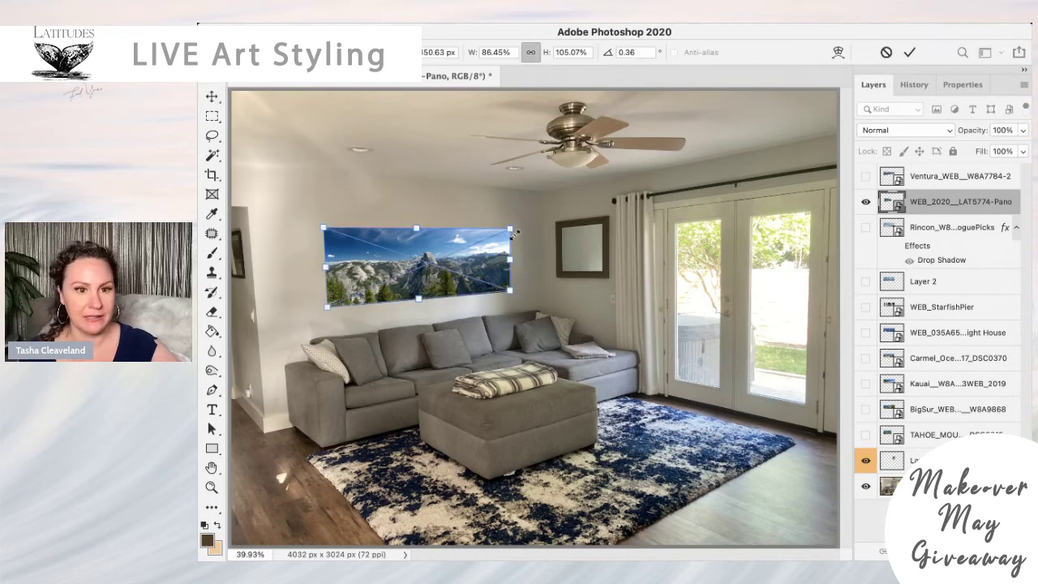
{"action": "left_click_drag", "start_coordinate": [510, 230], "coordinate": [559, 192]}
{"action": "left_click_drag", "start_coordinate": [541, 237], "coordinate": [511, 243]}
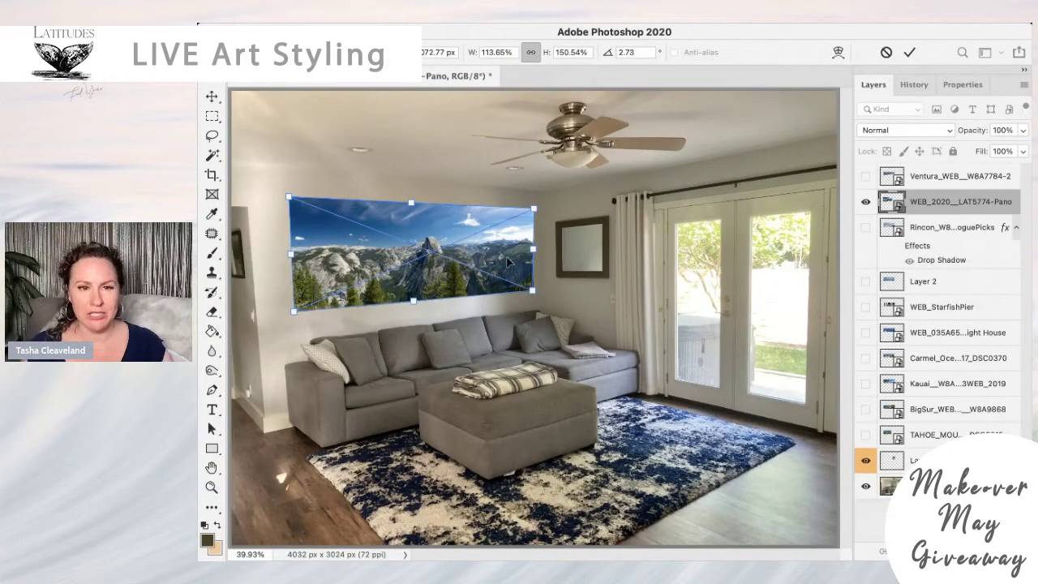
{"action": "mouse_move", "coordinate": [498, 260]}
{"action": "left_mouse_down"}
{"action": "mouse_move", "coordinate": [498, 240]}
{"action": "mouse_move", "coordinate": [493, 270]}
{"action": "left_mouse_up"}
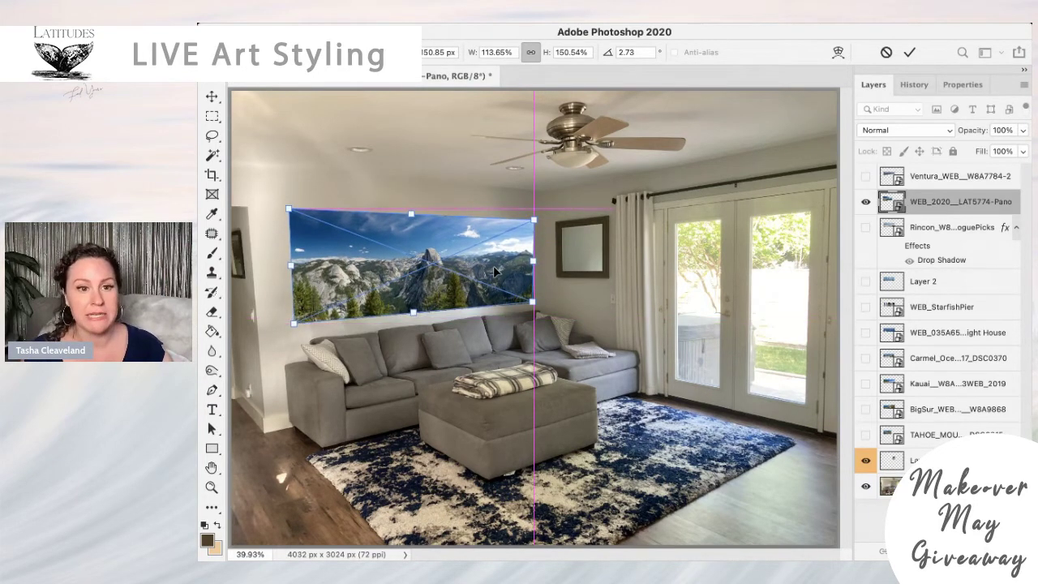
{"action": "left_click_drag", "start_coordinate": [493, 272], "coordinate": [489, 256]}
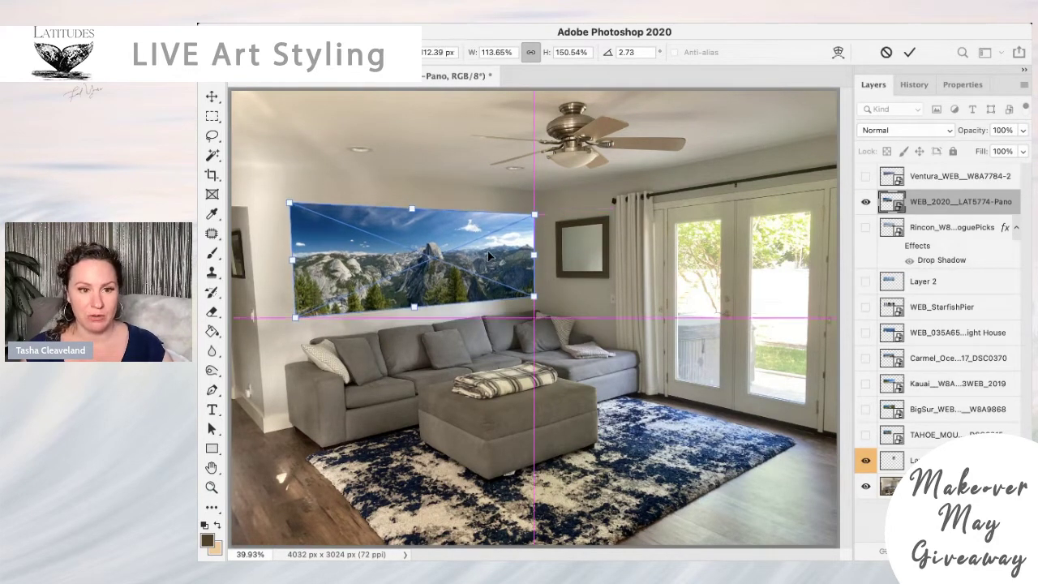
{"action": "key", "text": "super+z"}
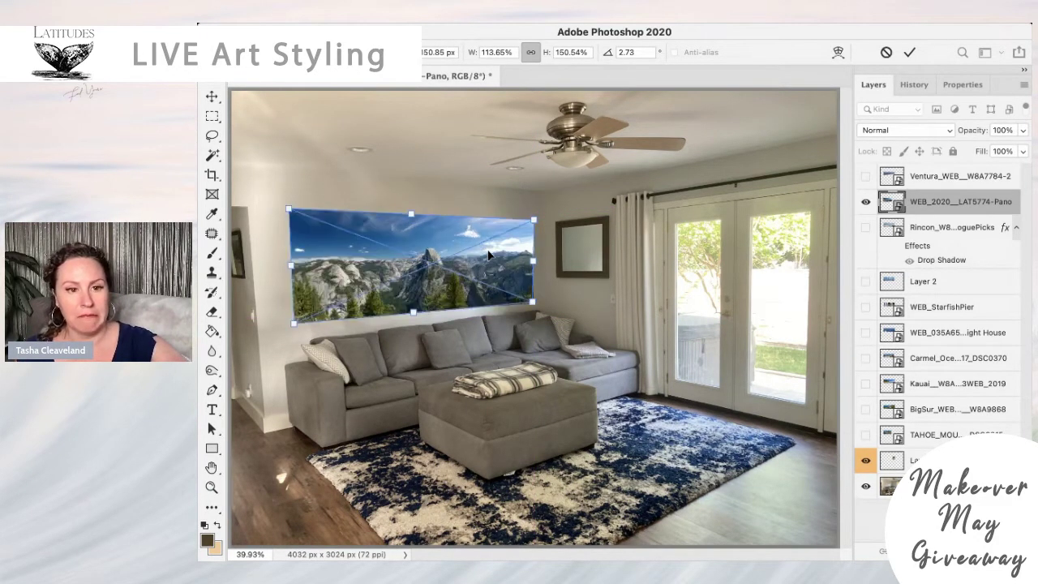
{"action": "left_click_drag", "start_coordinate": [489, 254], "coordinate": [490, 240]}
{"action": "key", "text": "super+z"}
{"action": "key", "text": "super+z"}
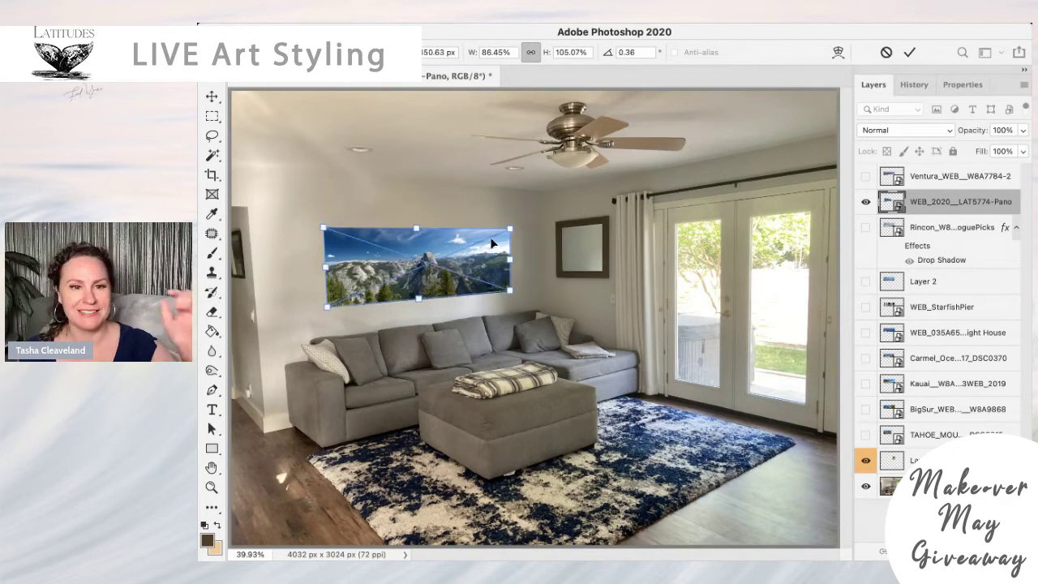
{"action": "key", "text": "Return"}
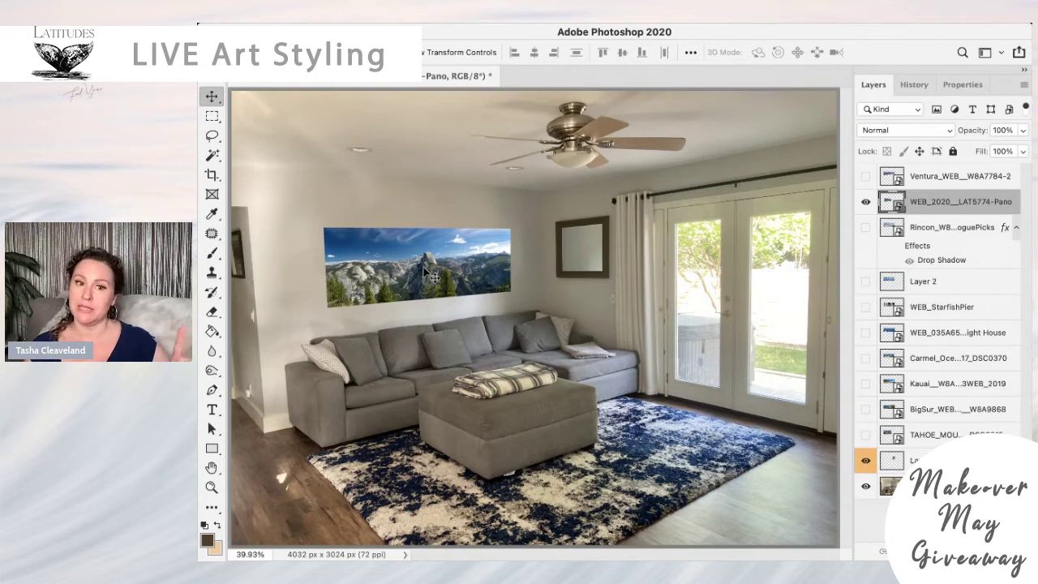
Raise the panorama slightly on the wall and fine-tune its height above the sofa in small nudges.
{"action": "left_click_drag", "start_coordinate": [432, 276], "coordinate": [432, 265]}
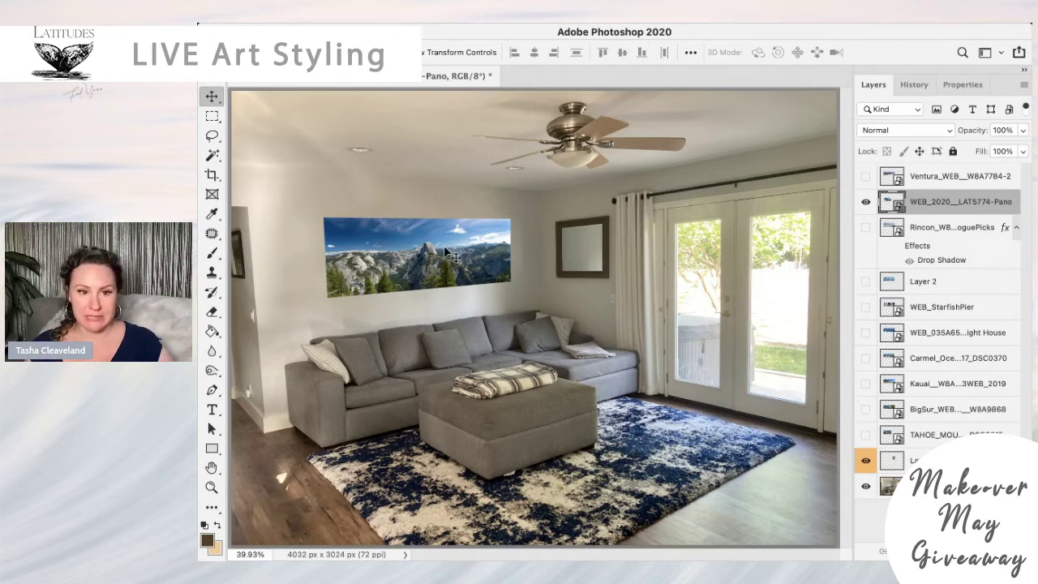
{"action": "left_click_drag", "start_coordinate": [445, 249], "coordinate": [445, 255]}
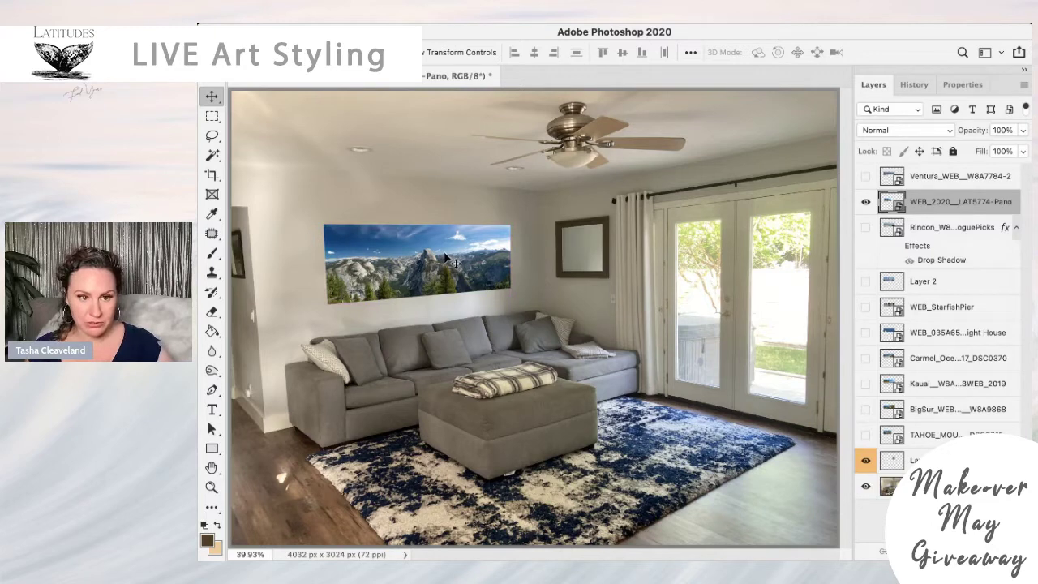
{"action": "key", "text": "Down"}
{"action": "key", "text": "Down"}
{"action": "key", "text": "Down"}
{"action": "key", "text": "Down"}
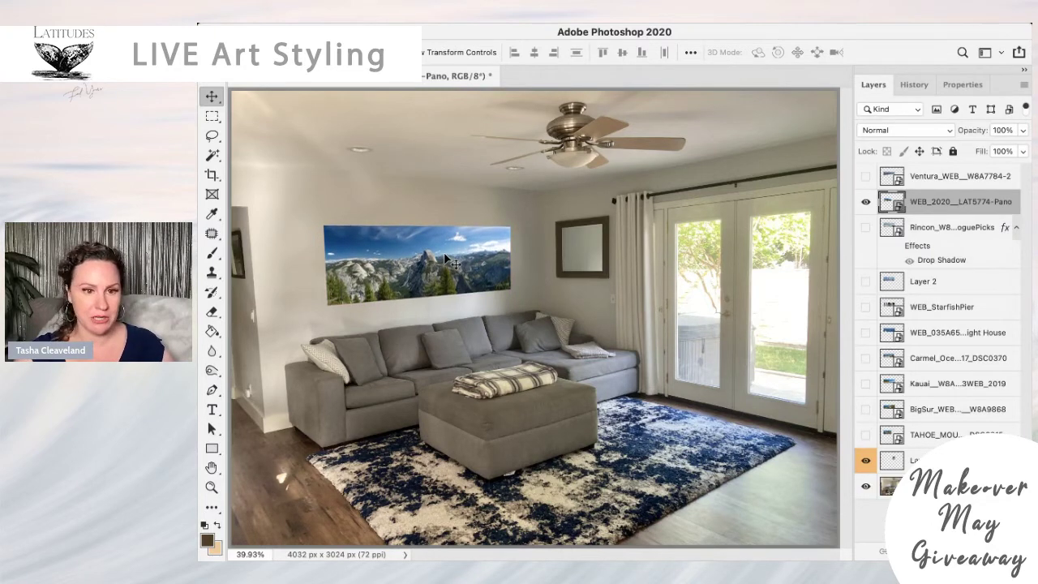
{"action": "key", "text": "Up"}
{"action": "key", "text": "Up"}
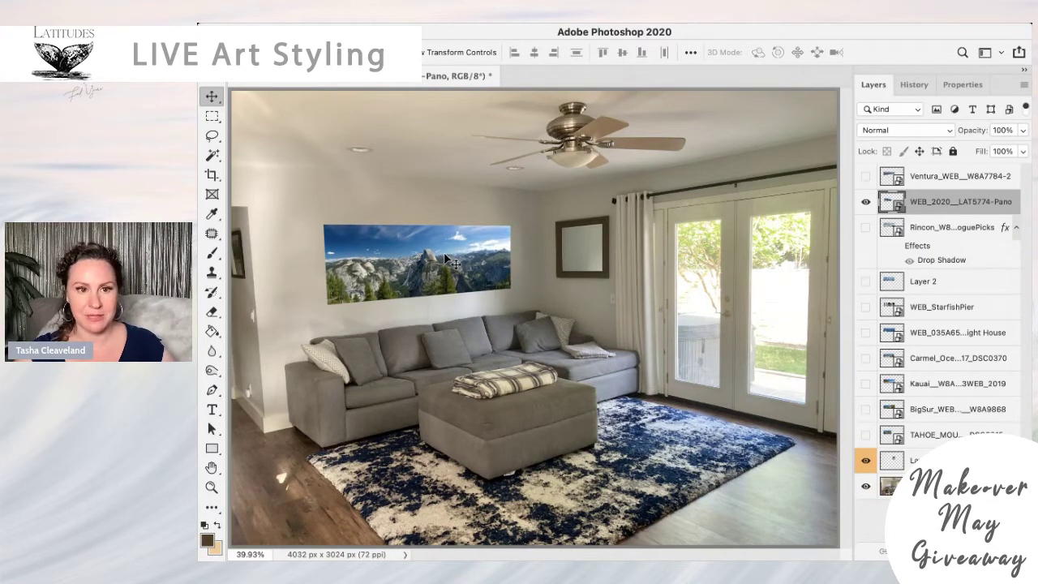
{"action": "key", "text": "Down"}
{"action": "key", "text": "Down"}
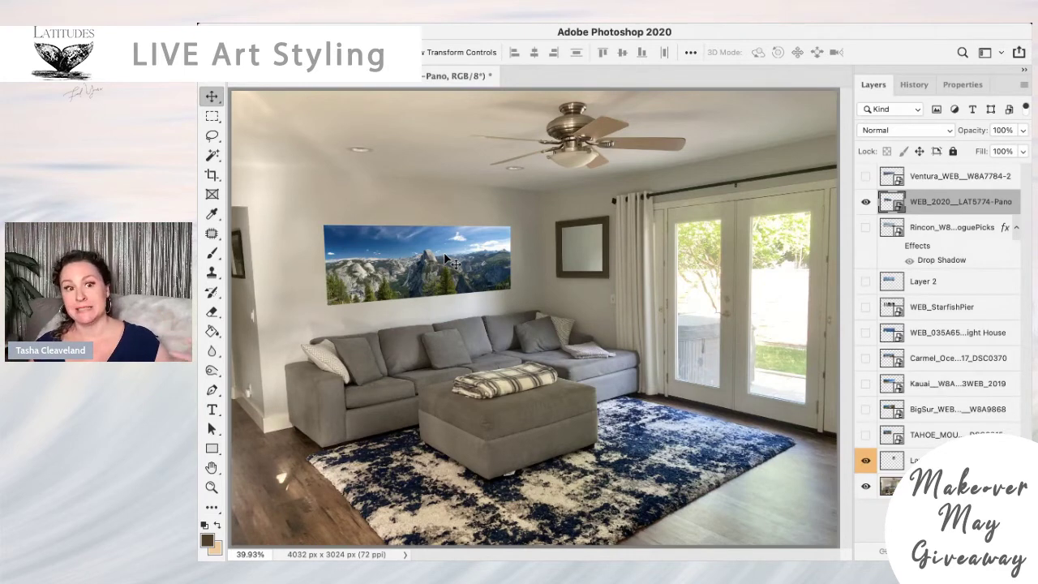
Try the panorama lower, closer to the sofa back, and nudge it back up to its higher position.
{"action": "key", "text": "Down"}
{"action": "key", "text": "Down"}
{"action": "key", "text": "Down"}
{"action": "key", "text": "Down"}
{"action": "key", "text": "Down"}
{"action": "key", "text": "Down"}
{"action": "key", "text": "Down"}
{"action": "key", "text": "Down"}
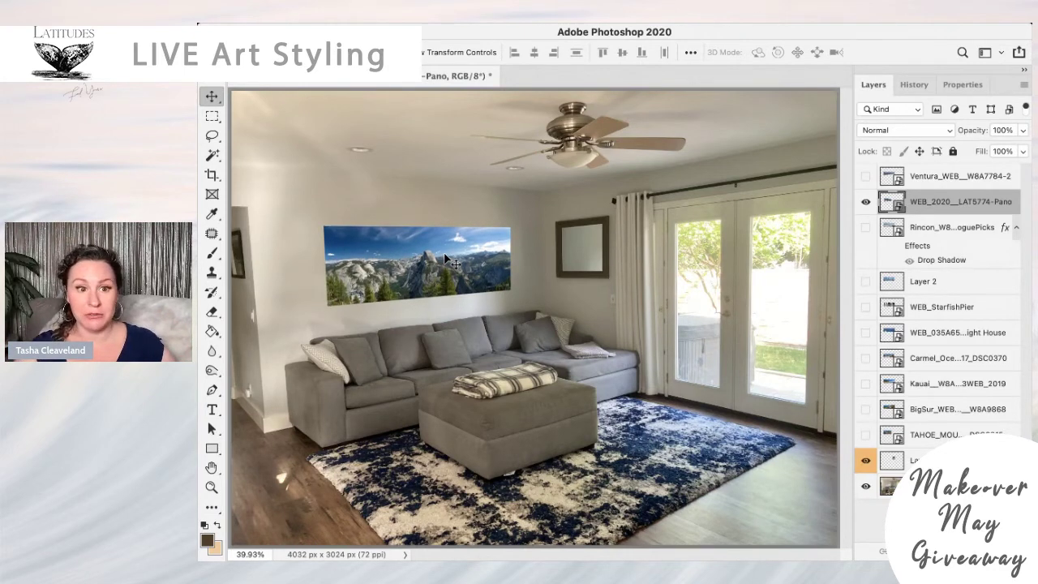
{"action": "key", "text": "Down"}
{"action": "key", "text": "Down"}
{"action": "key", "text": "Down"}
{"action": "key", "text": "Down"}
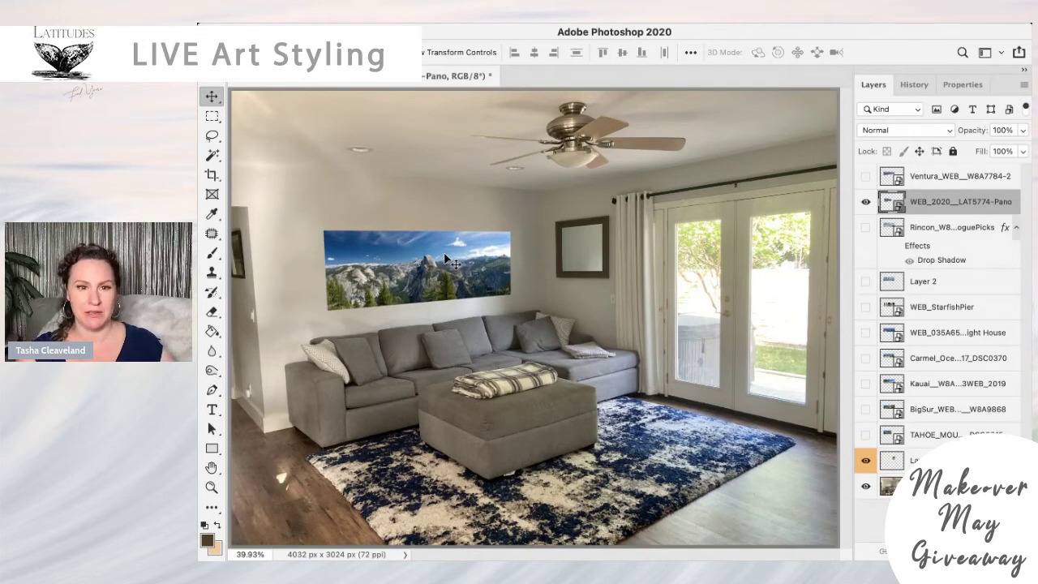
{"action": "key", "text": "Up"}
{"action": "key", "text": "Up"}
{"action": "key", "text": "Up"}
{"action": "key", "text": "Up"}
{"action": "key", "text": "Up"}
{"action": "key", "text": "Up"}
{"action": "key", "text": "Up"}
{"action": "key", "text": "Up"}
{"action": "key", "text": "Up"}
{"action": "key", "text": "Up"}
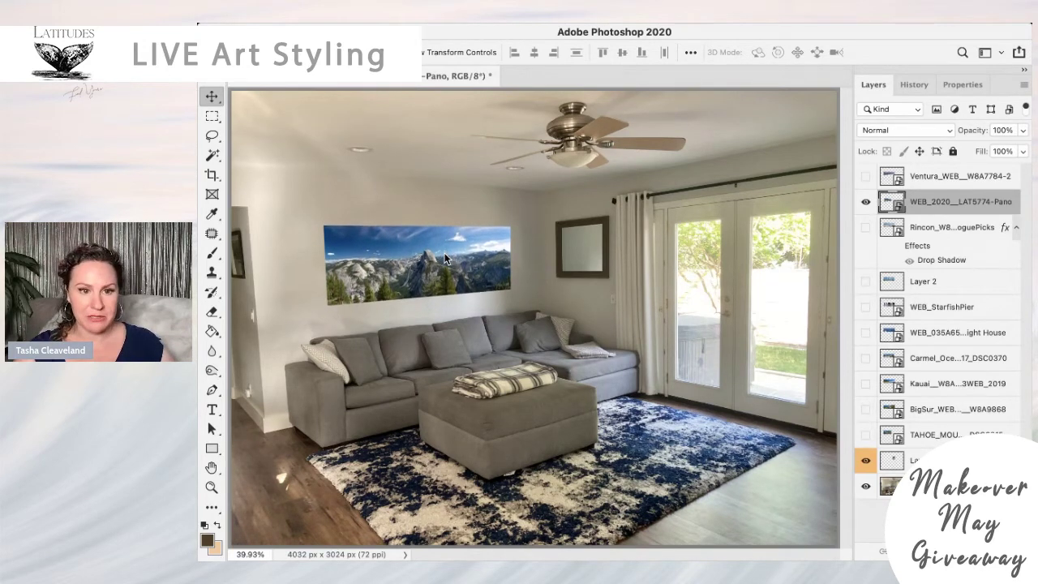
{"action": "key", "text": "Down"}
{"action": "key", "text": "Down"}
{"action": "key", "text": "Up"}
{"action": "key", "text": "Up"}
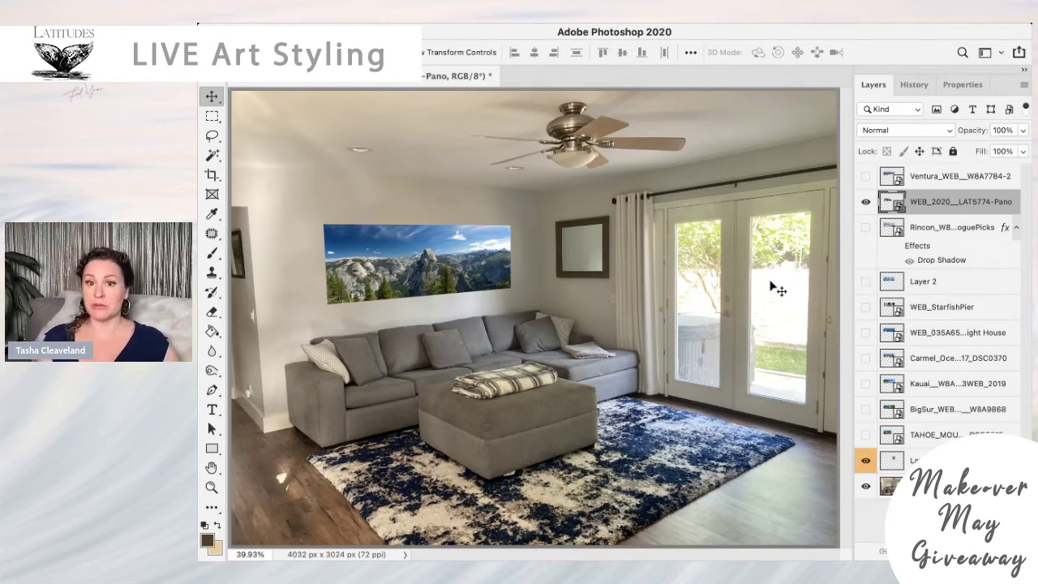
Compare the wall with and without the panorama, leaving the panorama shown and the orange-labelled mirror layer hidden.
{"action": "left_click", "coordinate": [864, 202]}
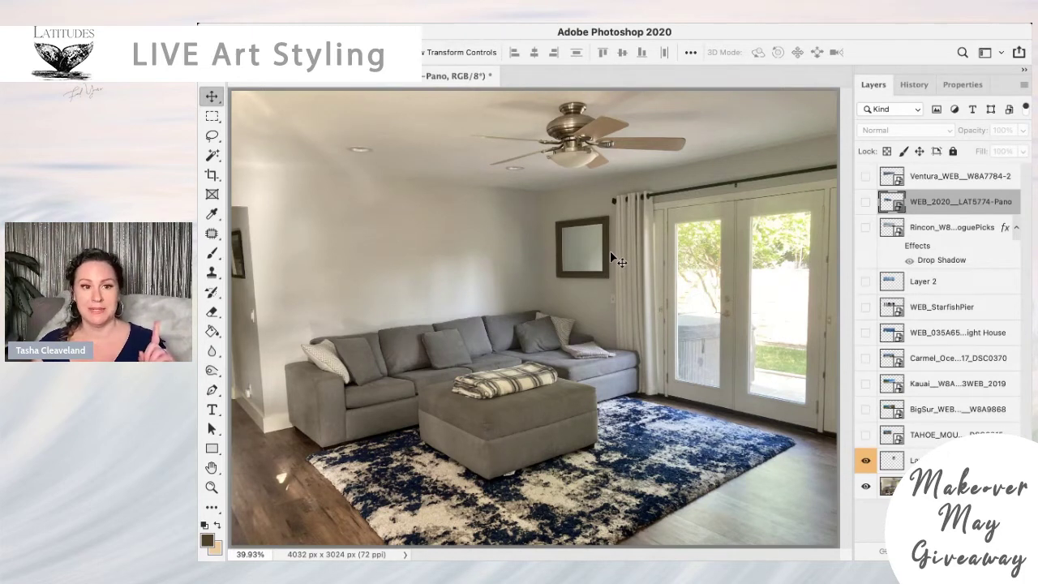
{"action": "left_click", "coordinate": [864, 202]}
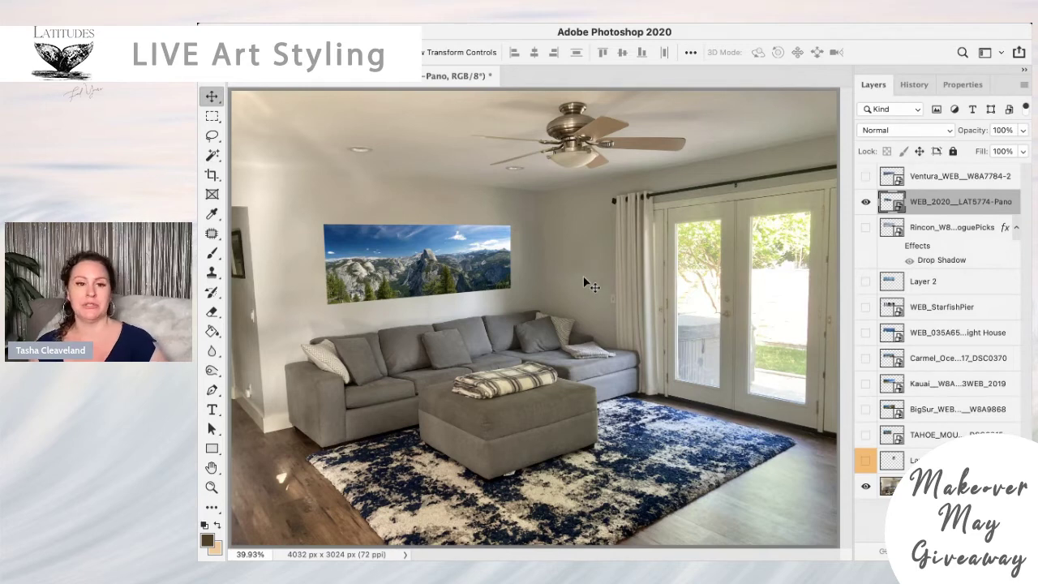
Copy the Drop Shadow effect from the Rincon layer to the WEB_2020__LAT5774-Pano layer.
{"action": "left_click", "coordinate": [955, 230]}
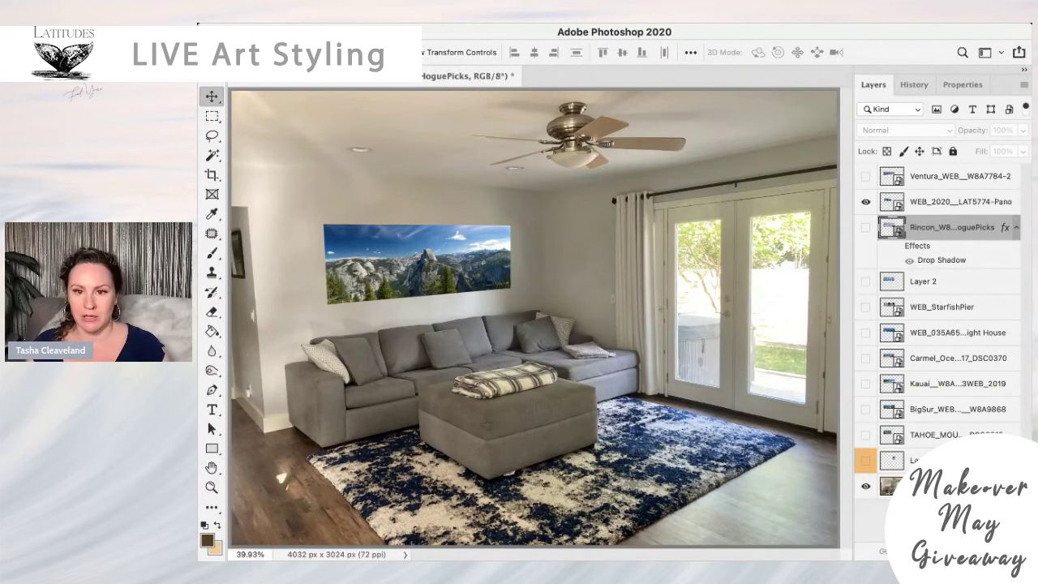
{"action": "left_click", "coordinate": [960, 209]}
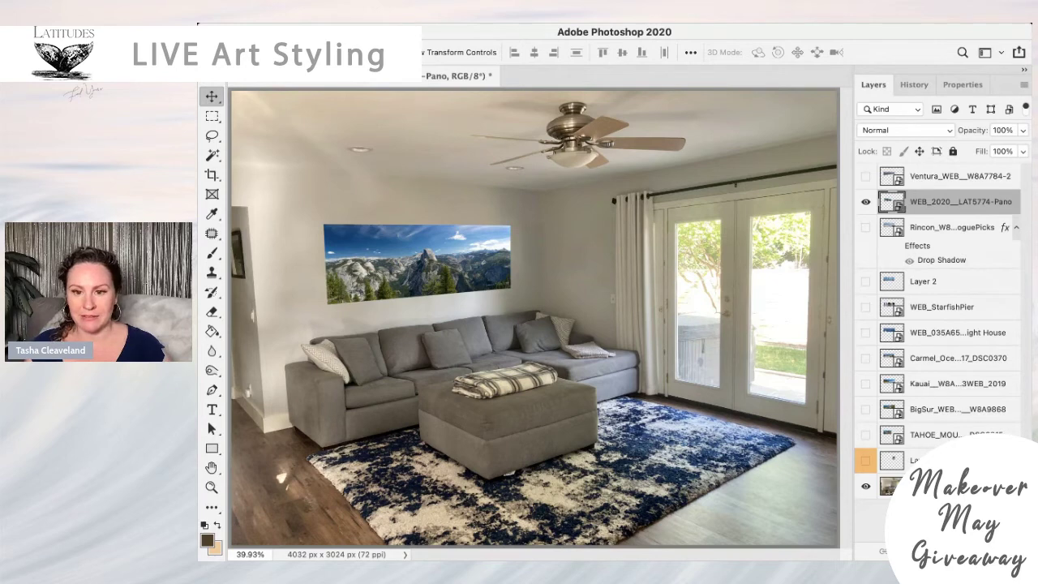
{"action": "left_click_drag", "start_coordinate": [1005, 227], "coordinate": [959, 202]}
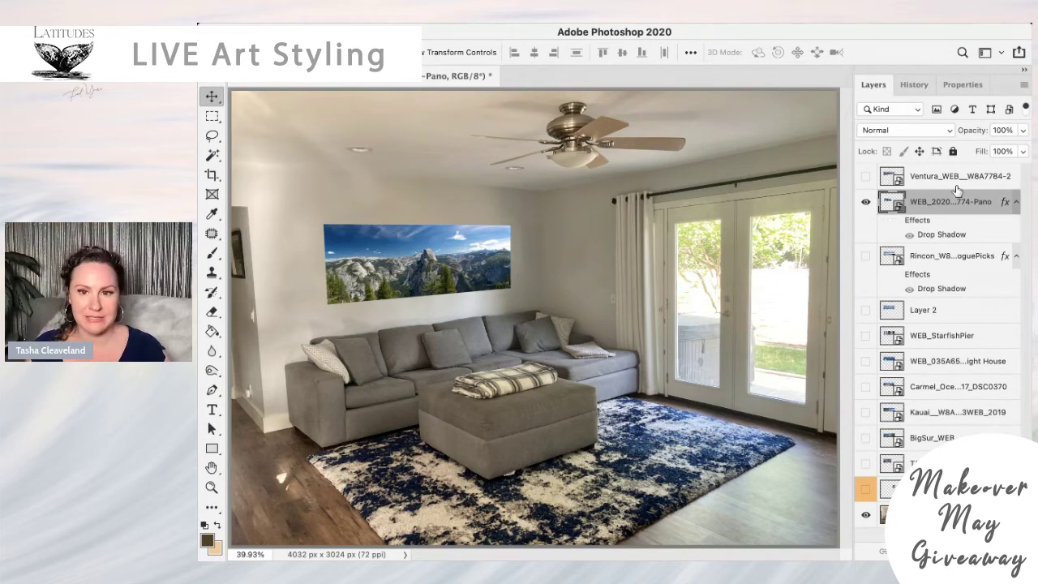
Turn on the effects of the WEB_2020 Pano layer, and show and select the Ventura_WEB__W8A7784-2 layer.
{"action": "left_click", "coordinate": [909, 234]}
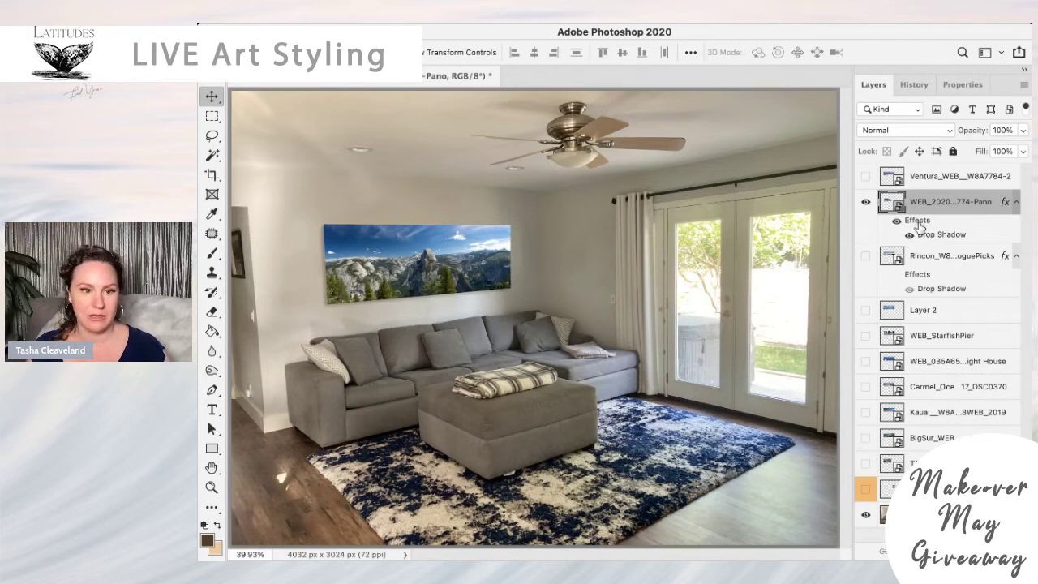
{"action": "left_click", "coordinate": [866, 177]}
{"action": "left_click", "coordinate": [559, 249]}
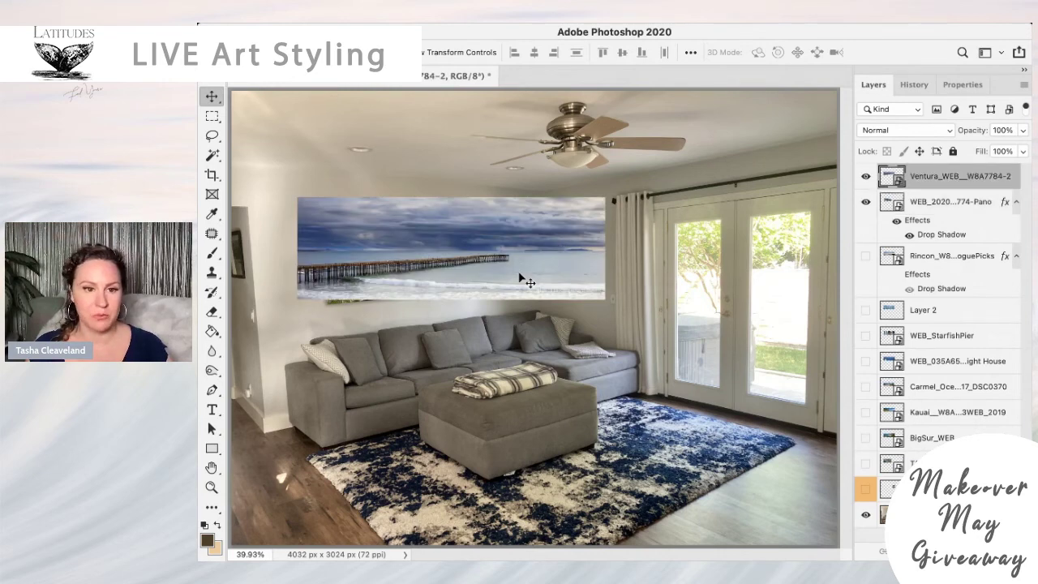
Align the Ventura pier image's lower-left corner with the panorama beneath it and scale the image down proportionally to 198.70%.
{"action": "left_click_drag", "start_coordinate": [559, 248], "coordinate": [585, 253]}
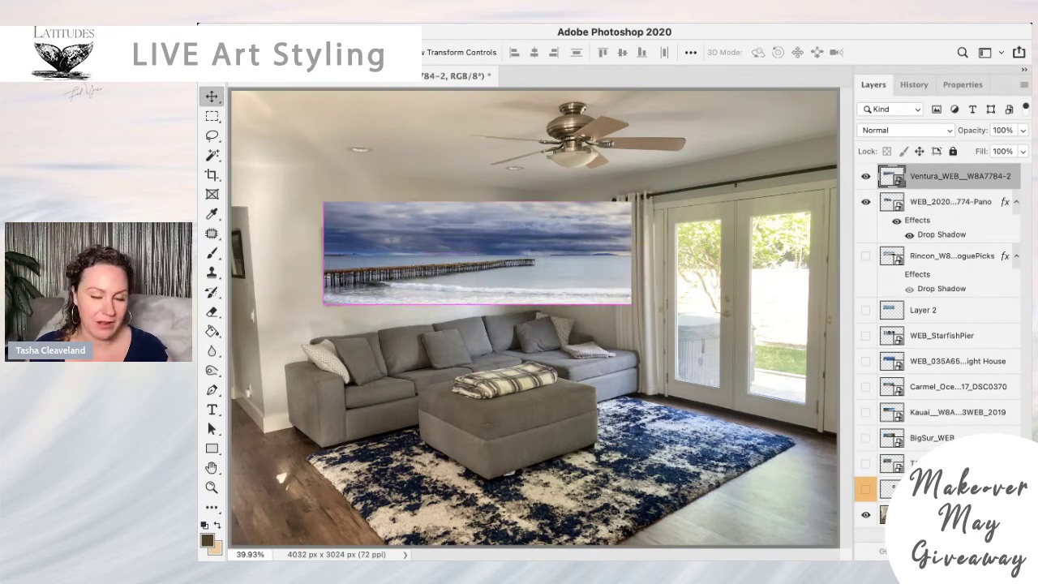
{"action": "key", "text": "ctrl+t"}
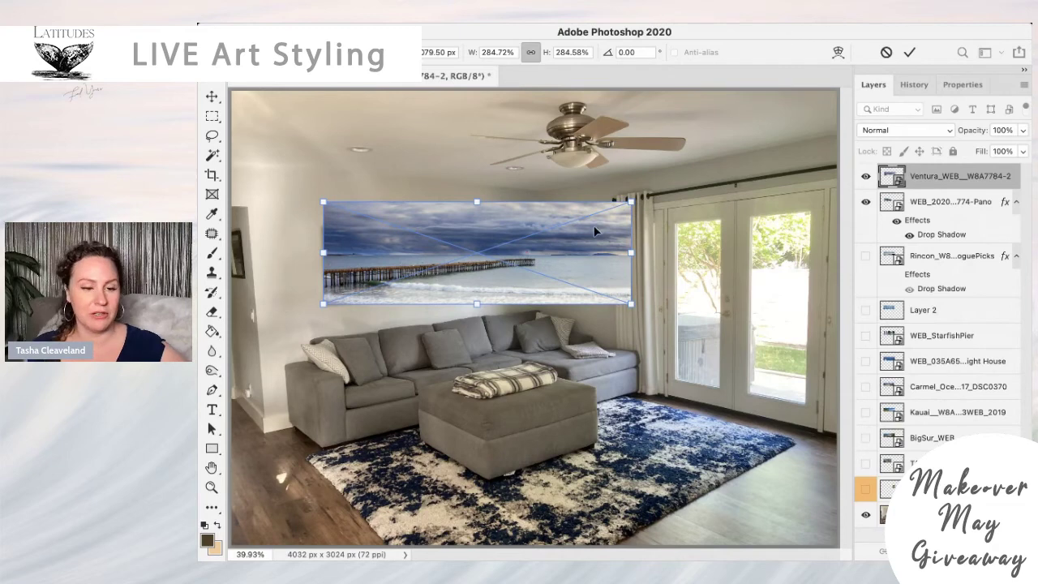
{"action": "left_click_drag", "start_coordinate": [630, 201], "coordinate": [538, 233]}
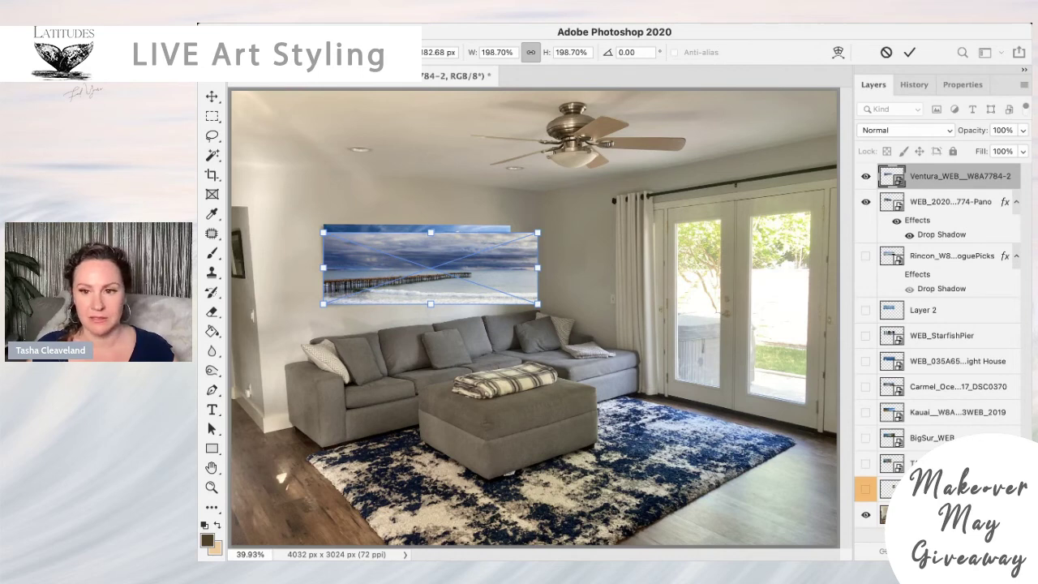
Distort the Ventura image's four corners to match the perspective outline of the panorama beneath it, and apply the transform.
{"action": "left_click_drag", "start_coordinate": [324, 233], "coordinate": [322, 225]}
{"action": "left_click_drag", "start_coordinate": [537, 233], "coordinate": [511, 226]}
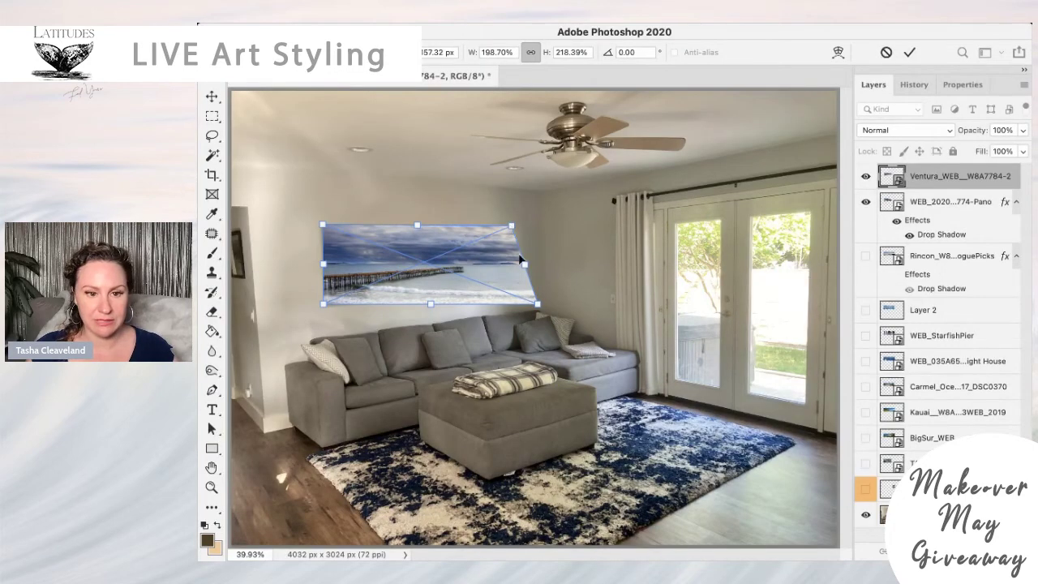
{"action": "left_click_drag", "start_coordinate": [538, 305], "coordinate": [512, 289]}
{"action": "left_click_drag", "start_coordinate": [510, 227], "coordinate": [509, 227]}
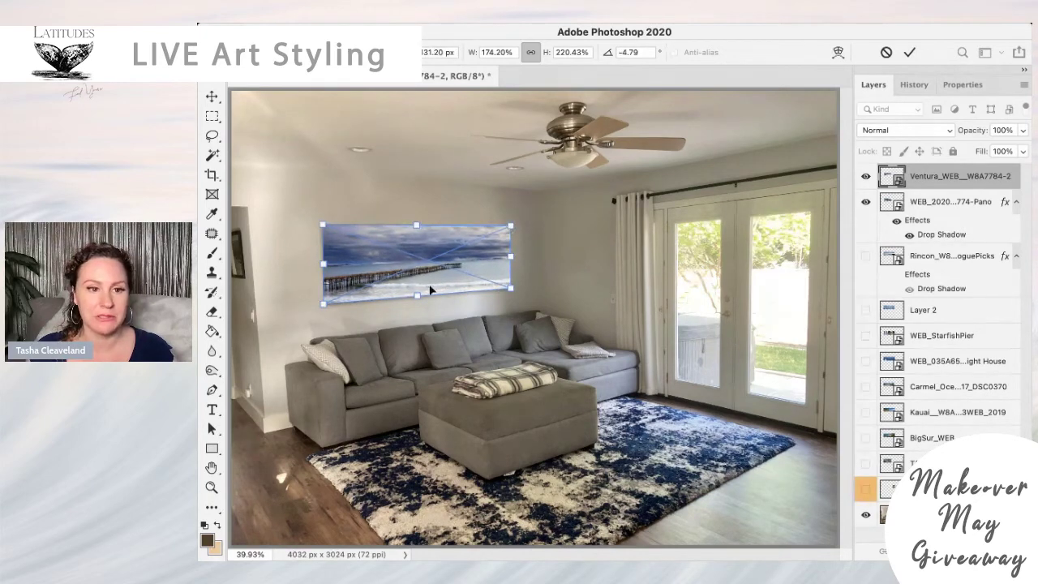
{"action": "left_click_drag", "start_coordinate": [324, 306], "coordinate": [326, 306]}
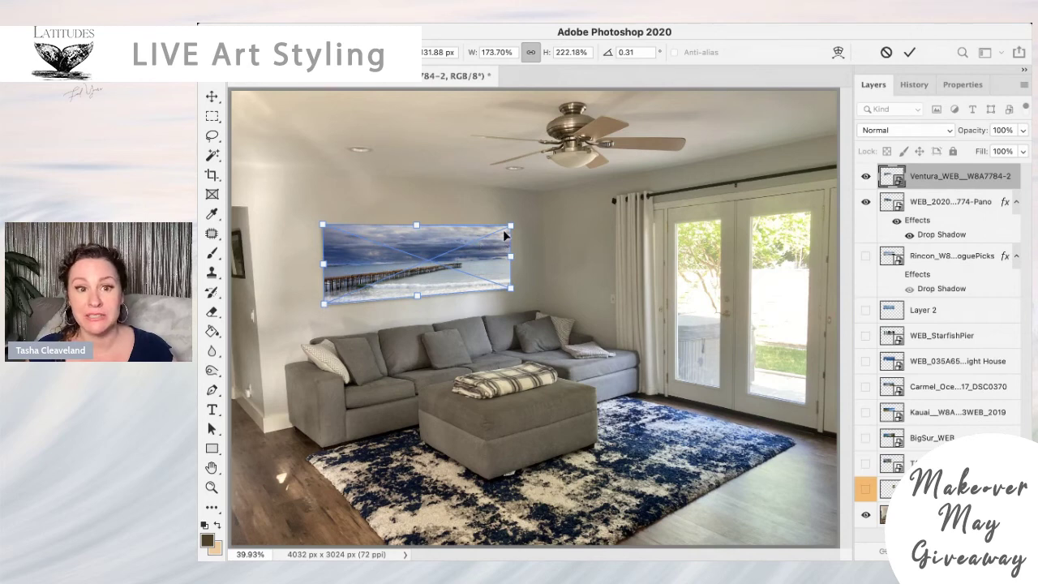
{"action": "left_click_drag", "start_coordinate": [511, 227], "coordinate": [511, 226]}
{"action": "key", "text": "Return"}
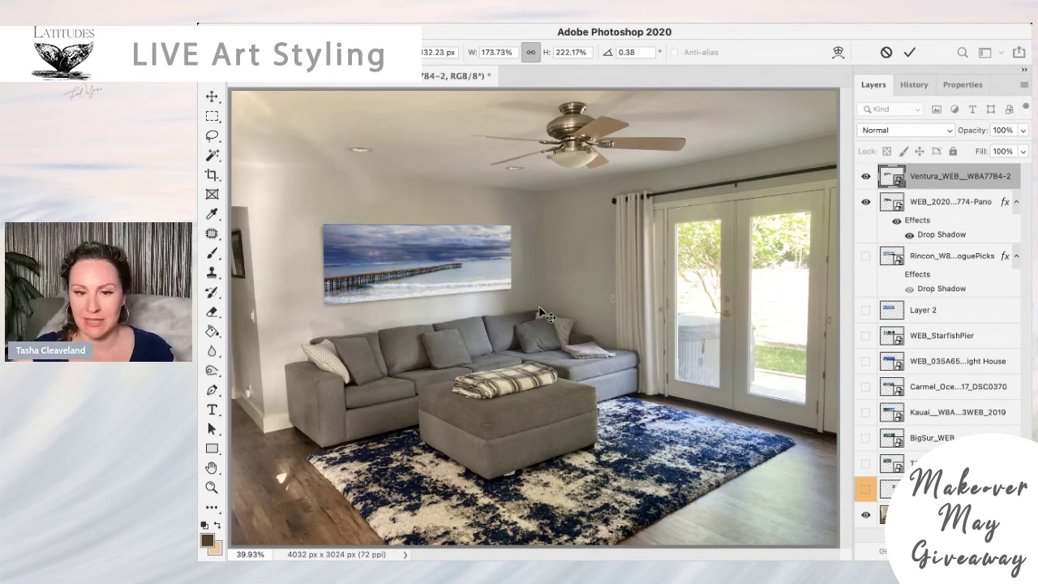